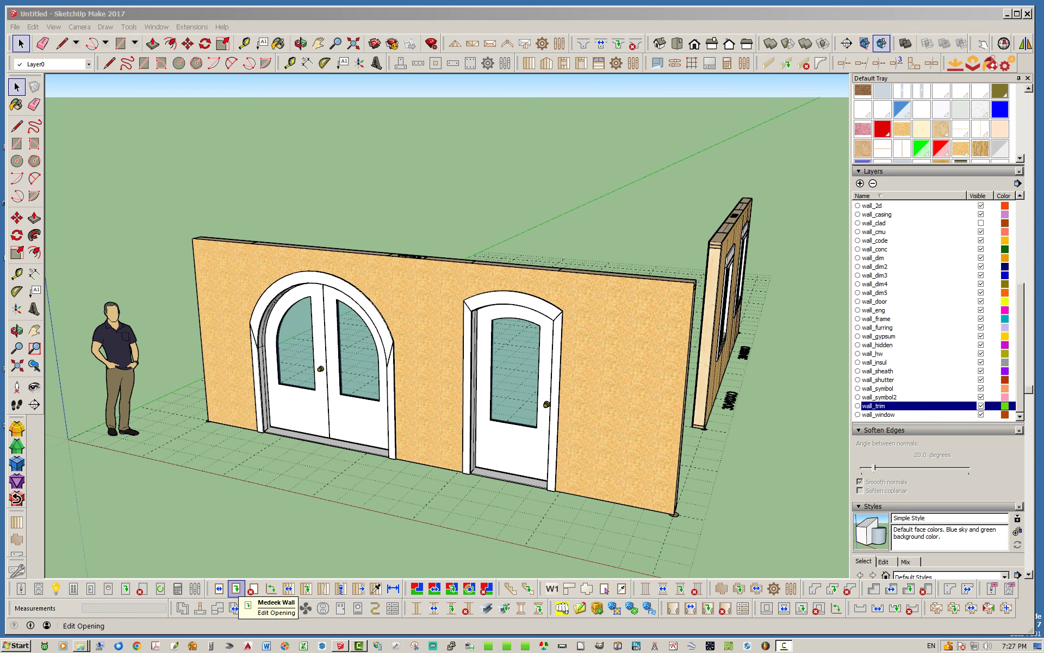
Open the single arched door for editing and review its door options.
{"action": "left_click", "coordinate": [235, 588]}
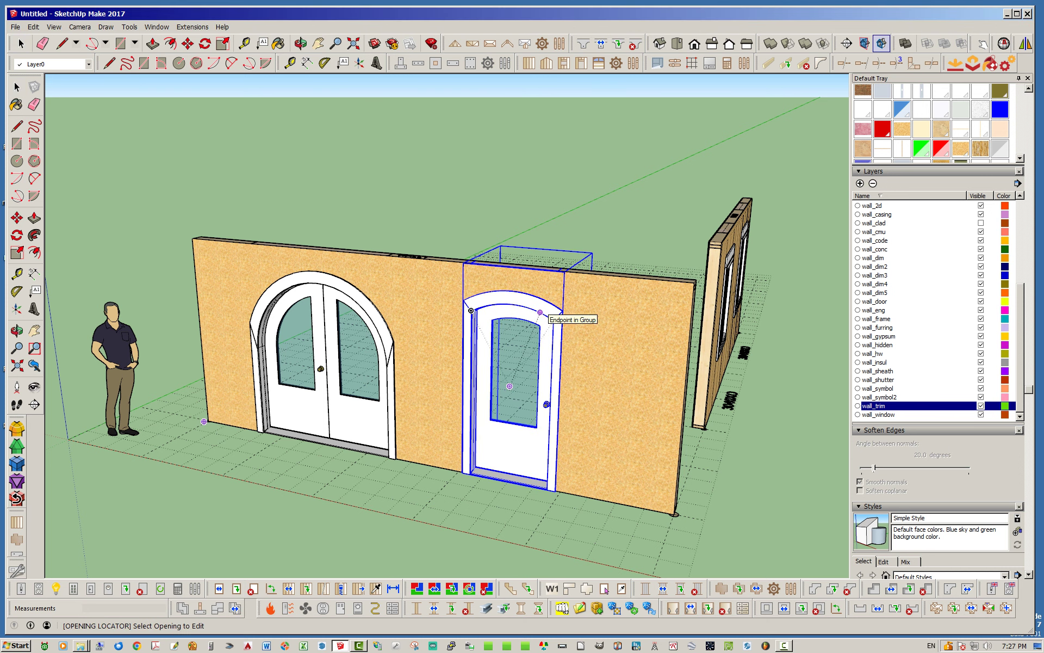
{"action": "left_click", "coordinate": [544, 315]}
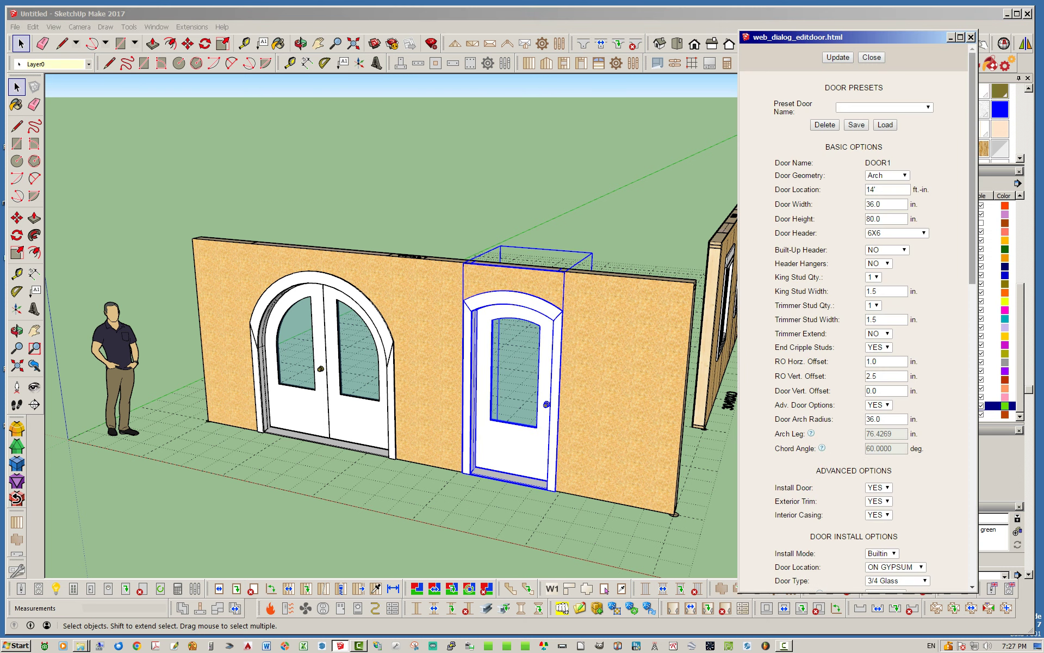
{"action": "scroll", "coordinate": [856, 321], "scroll_direction": "down", "scroll_amount": 3}
{"action": "scroll", "coordinate": [856, 321], "scroll_direction": "up", "scroll_amount": 3}
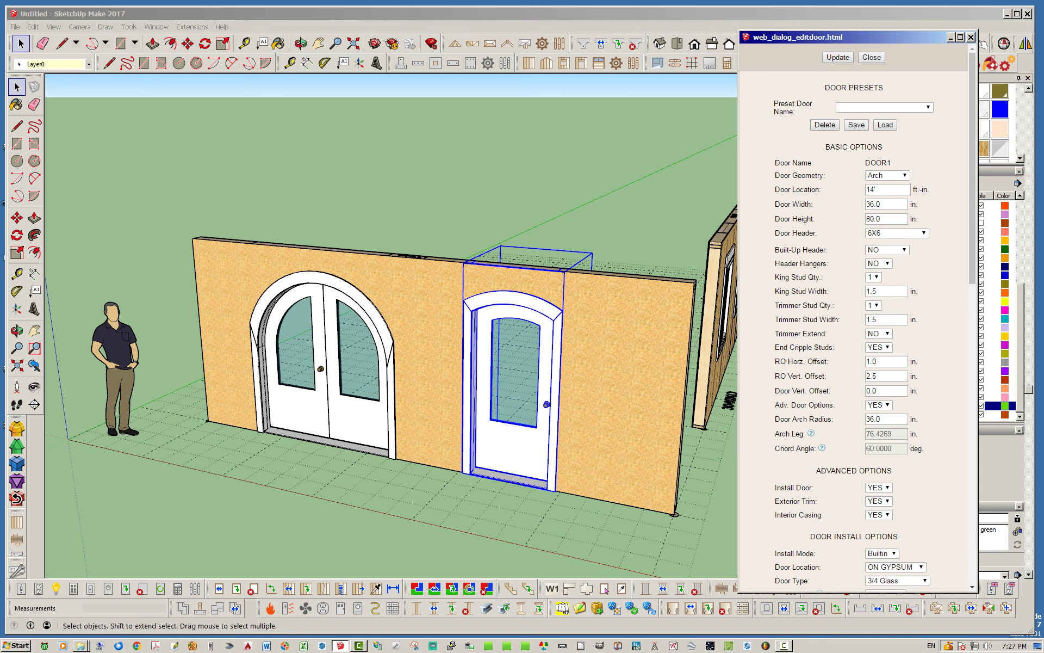
Examine the exterior trim and its corner joints at the arched head of the single door up close.
{"action": "mouse_move", "coordinate": [554, 305]}
{"action": "middle_mouse_down"}
{"action": "mouse_move", "coordinate": [585, 321]}
{"action": "mouse_move", "coordinate": [556, 304]}
{"action": "mouse_move", "coordinate": [586, 371]}
{"action": "mouse_move", "coordinate": [560, 342]}
{"action": "middle_mouse_up"}
{"action": "scroll", "coordinate": [555, 304], "scroll_direction": "up", "scroll_amount": 3}
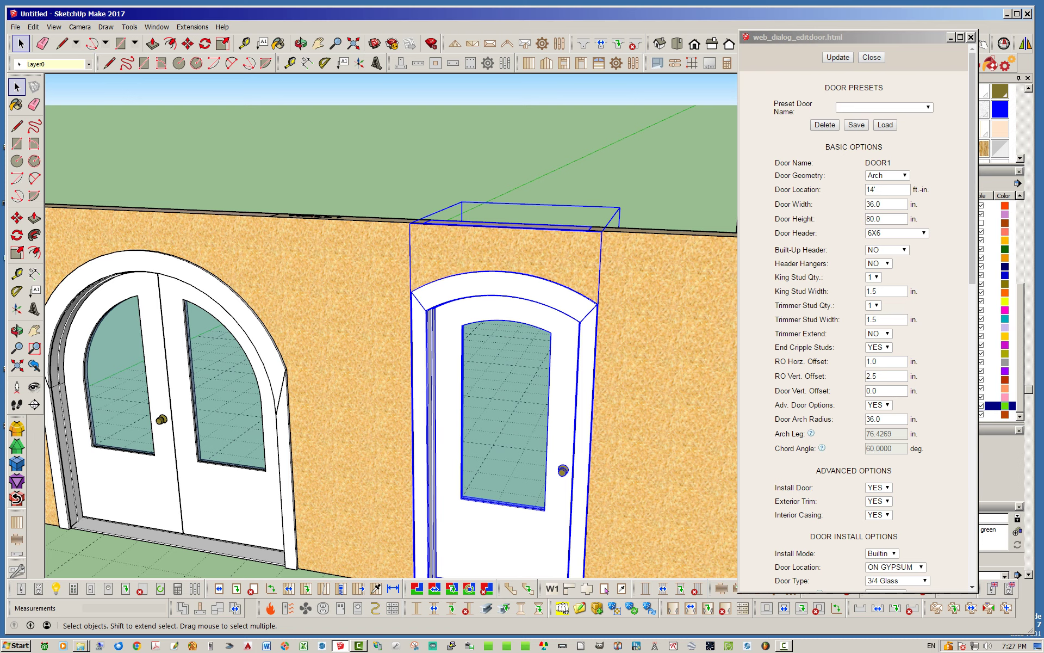
{"action": "scroll", "coordinate": [361, 321], "scroll_direction": "down", "scroll_amount": 2}
{"action": "scroll", "coordinate": [512, 327], "scroll_direction": "up", "scroll_amount": 2}
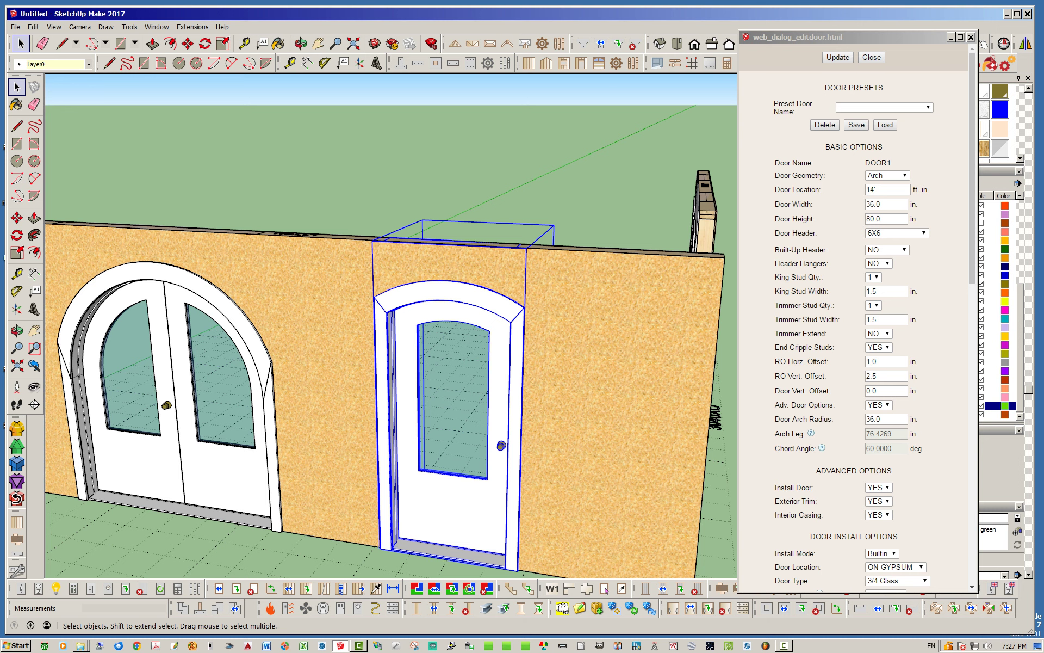
{"action": "scroll", "coordinate": [400, 316], "scroll_direction": "up", "scroll_amount": 6}
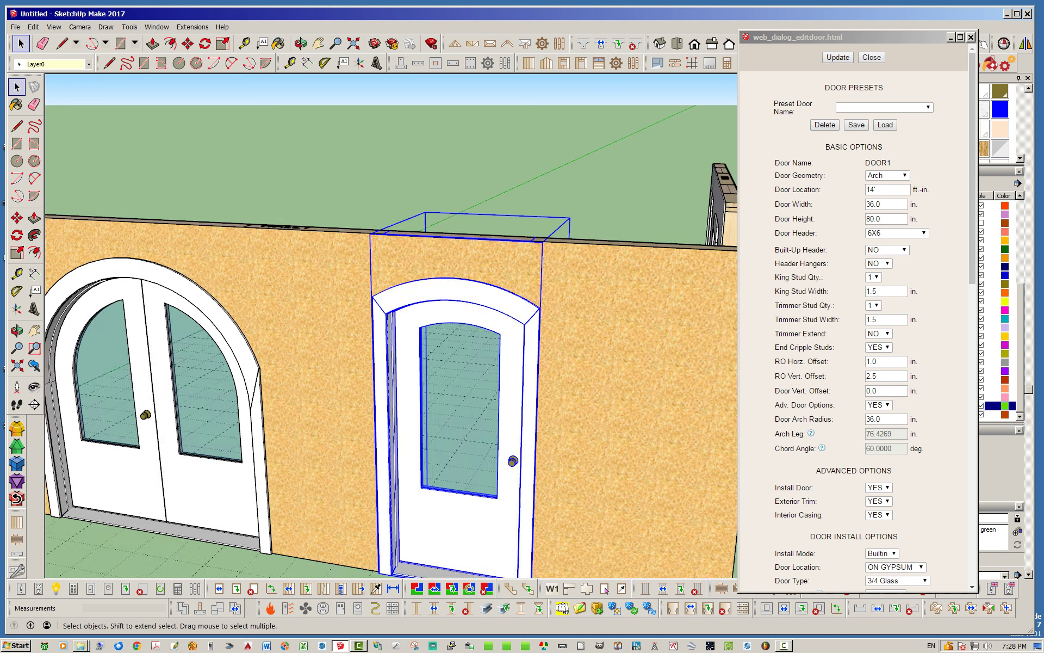
{"action": "mouse_move", "coordinate": [401, 317]}
{"action": "middle_mouse_down"}
{"action": "mouse_move", "coordinate": [435, 280]}
{"action": "mouse_move", "coordinate": [419, 321]}
{"action": "middle_mouse_up"}
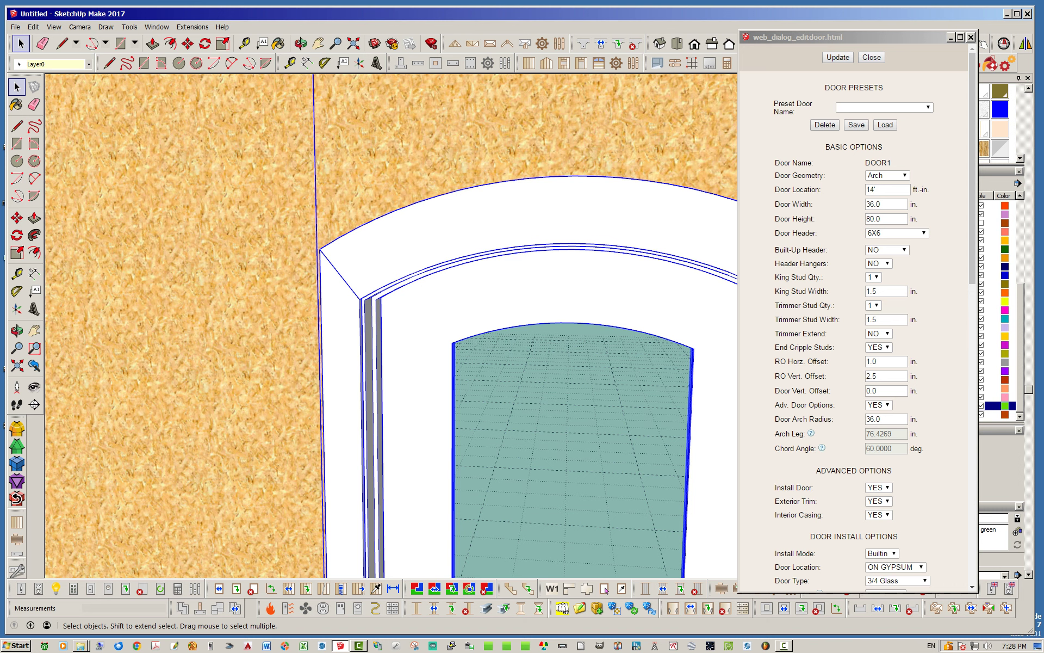
{"action": "scroll", "coordinate": [280, 309], "scroll_direction": "down", "scroll_amount": 4}
{"action": "middle_click_drag", "start_coordinate": [280, 309], "coordinate": [294, 332]}
{"action": "middle_click_drag", "start_coordinate": [424, 309], "coordinate": [418, 321]}
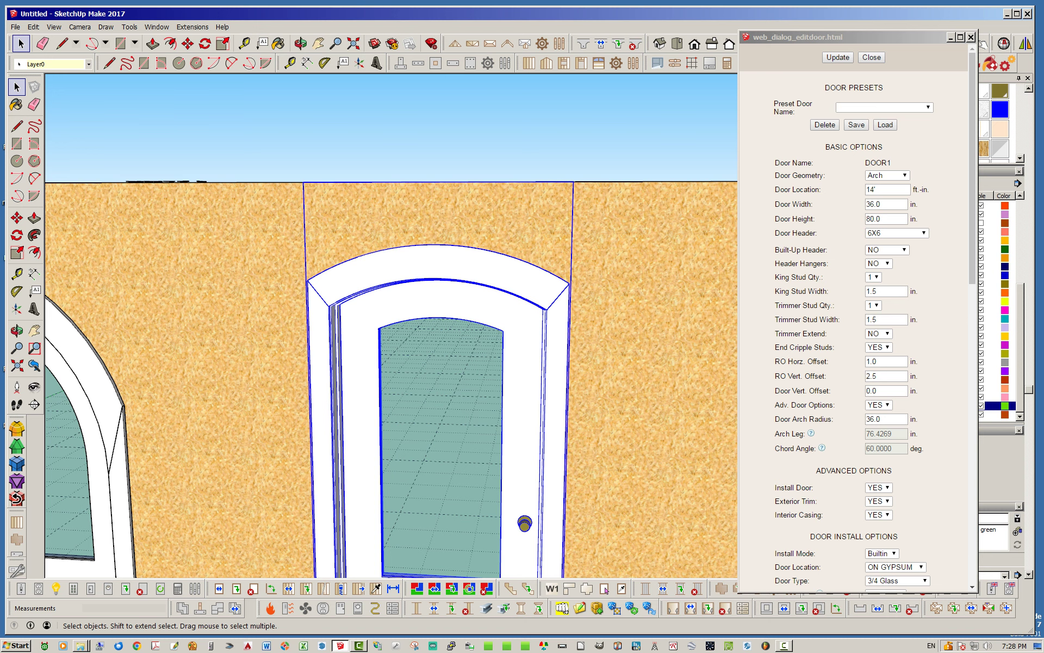
{"action": "middle_click_drag", "start_coordinate": [585, 274], "coordinate": [587, 302]}
{"action": "scroll", "coordinate": [587, 302], "scroll_direction": "down", "scroll_amount": 3}
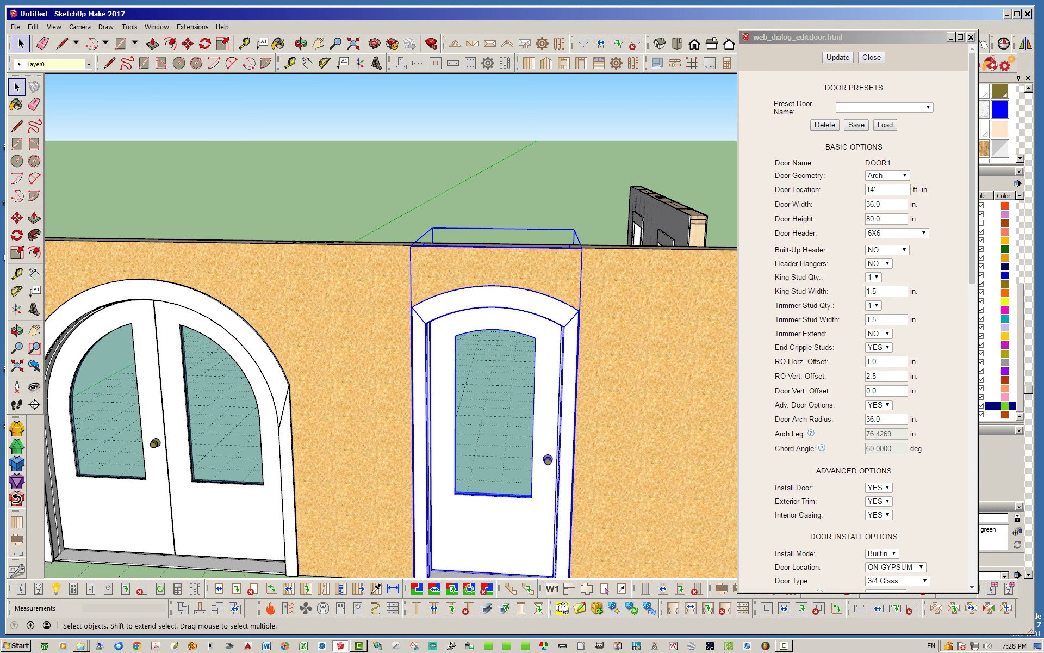
Compare the arched exterior trim of the single and double doors, and close the door editor without changes.
{"action": "middle_click_drag", "start_coordinate": [555, 290], "coordinate": [587, 297]}
{"action": "scroll", "coordinate": [587, 297], "scroll_direction": "down", "scroll_amount": 2}
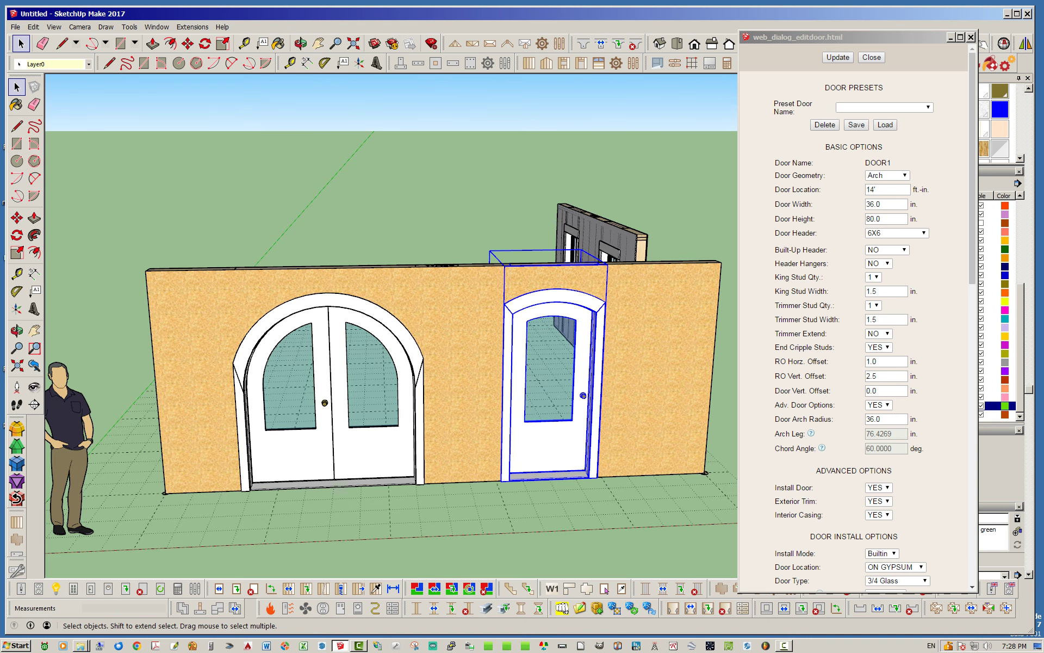
{"action": "scroll", "coordinate": [419, 321], "scroll_direction": "up", "scroll_amount": 2}
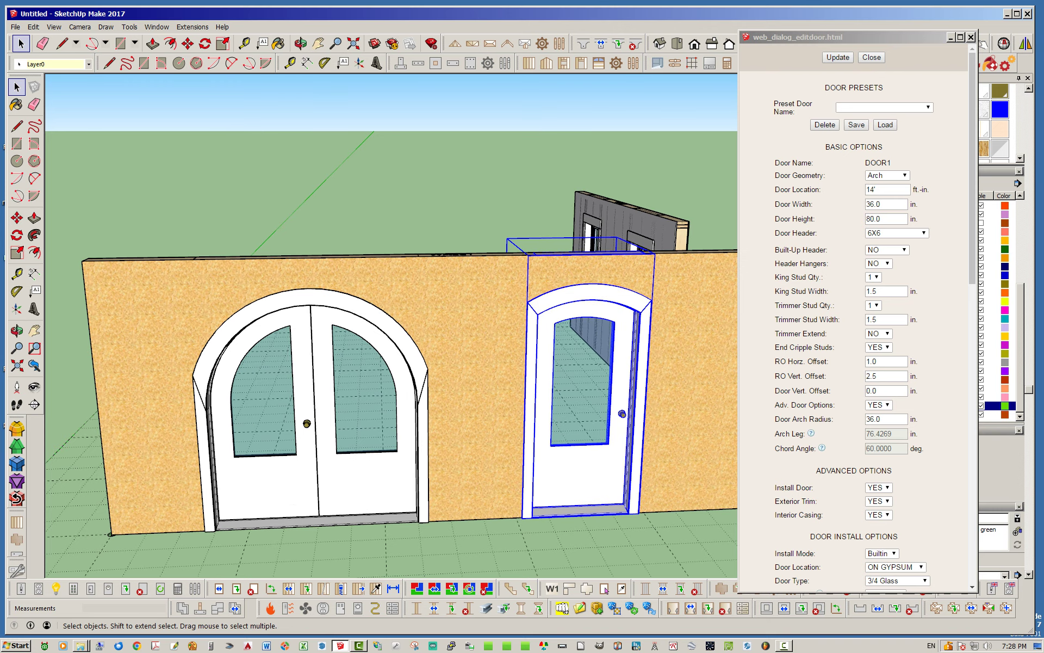
{"action": "middle_click_drag", "start_coordinate": [544, 305], "coordinate": [493, 296]}
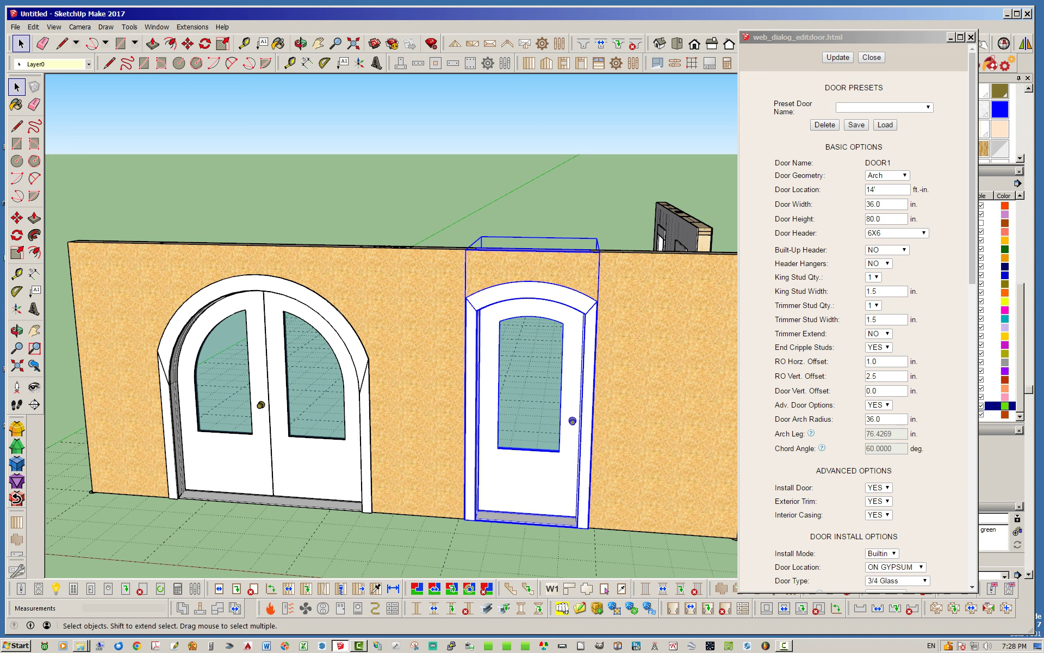
{"action": "mouse_move", "coordinate": [392, 348]}
{"action": "middle_mouse_down"}
{"action": "mouse_move", "coordinate": [506, 340]}
{"action": "mouse_move", "coordinate": [397, 346]}
{"action": "mouse_move", "coordinate": [337, 335]}
{"action": "middle_mouse_up"}
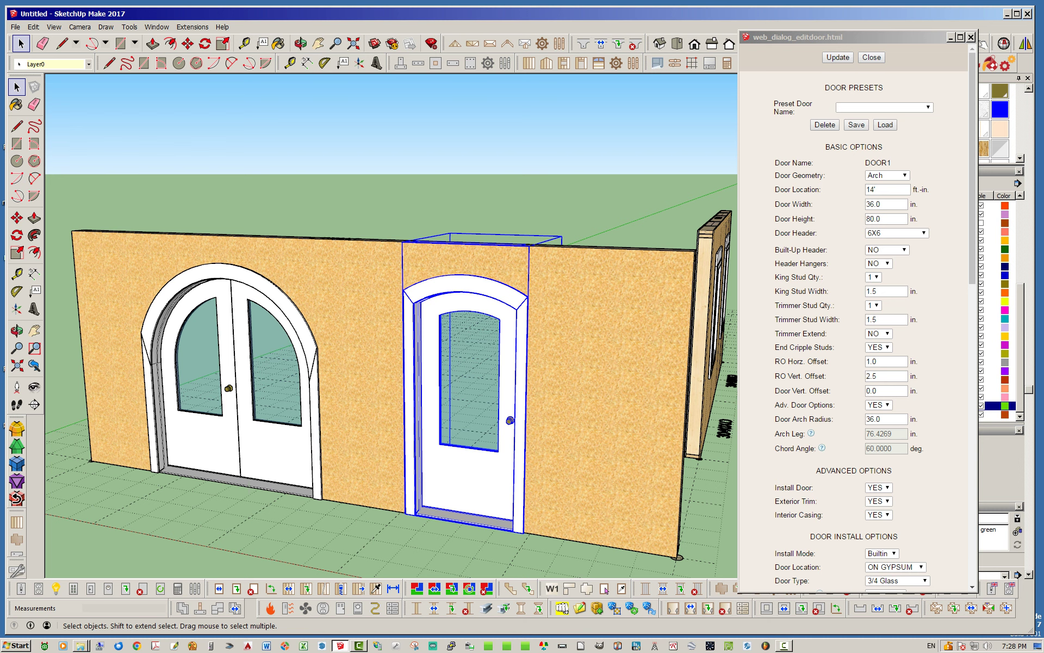
{"action": "mouse_move", "coordinate": [380, 332]}
{"action": "middle_mouse_down"}
{"action": "mouse_move", "coordinate": [416, 346]}
{"action": "mouse_move", "coordinate": [403, 342]}
{"action": "middle_mouse_up"}
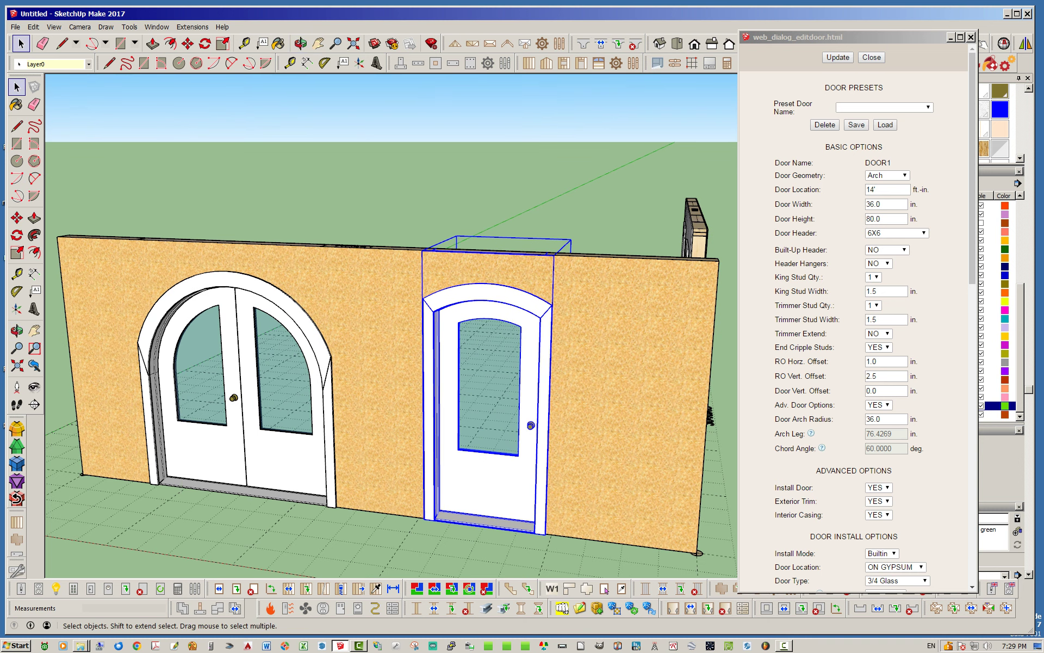
{"action": "left_click", "coordinate": [871, 57]}
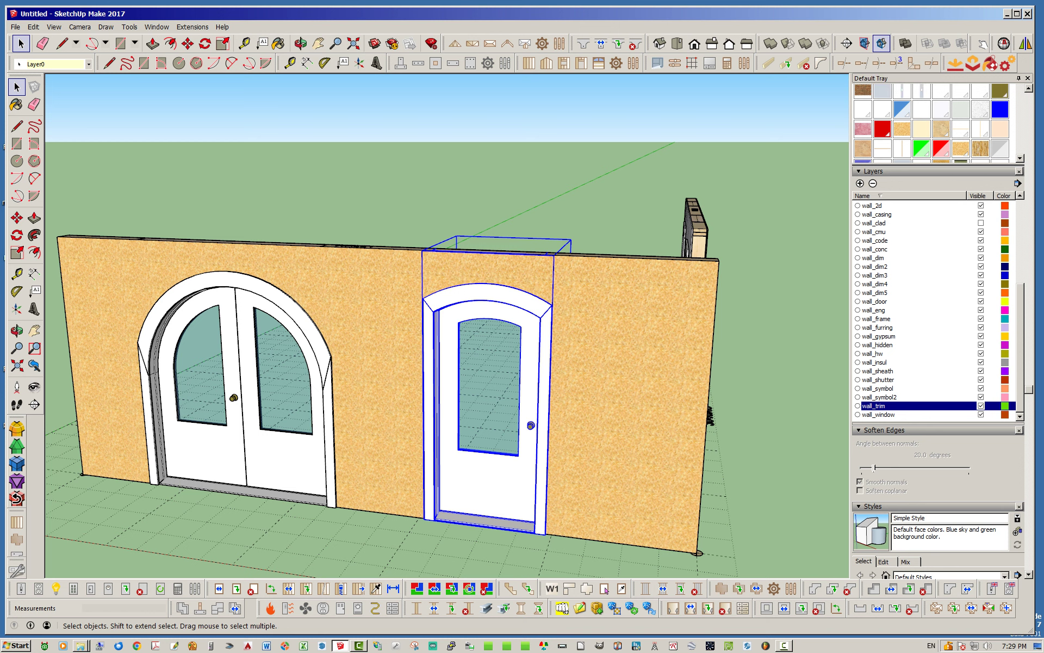
Open the arched double door for editing, set its door arch radius to 48 inches and update it.
{"action": "left_click", "coordinate": [236, 588]}
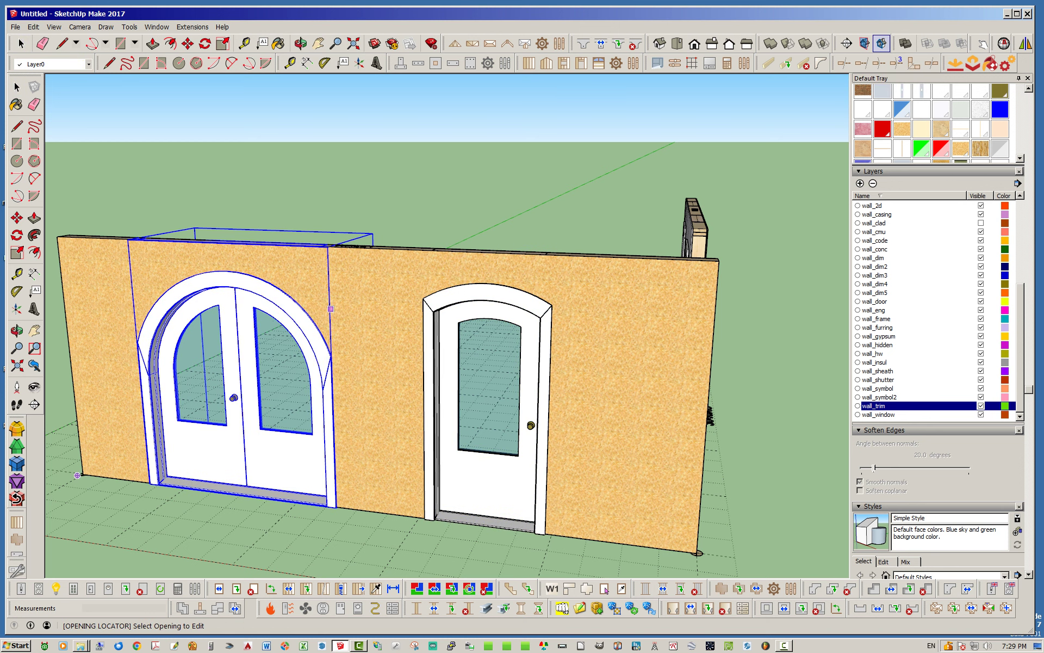
{"action": "left_click", "coordinate": [273, 296]}
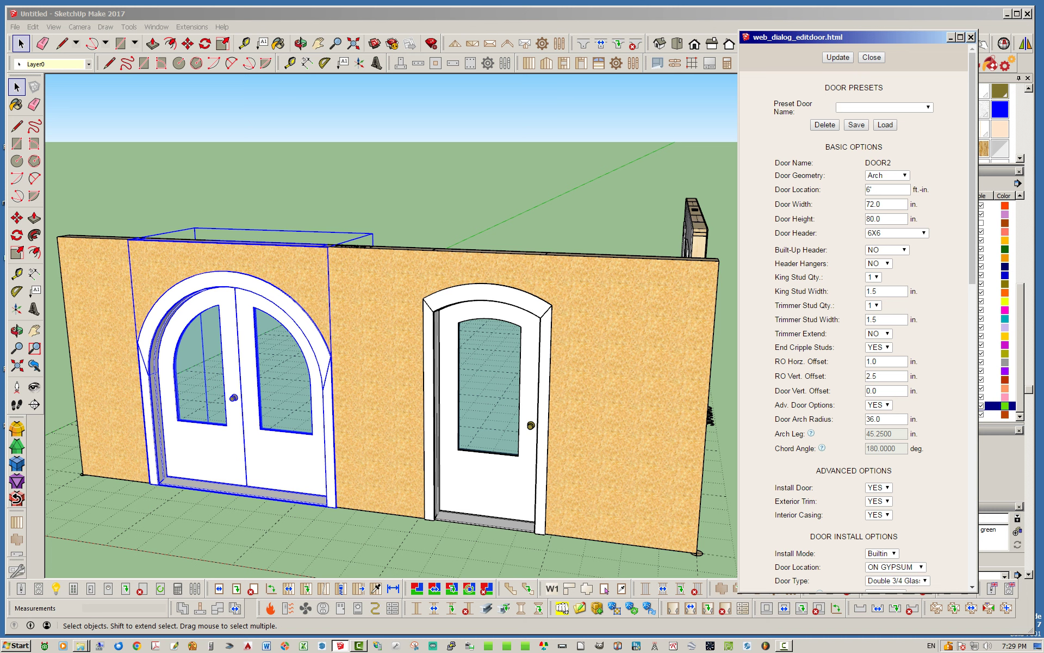
{"action": "double_click", "coordinate": [874, 420]}
{"action": "type", "text": "48"}
{"action": "left_click", "coordinate": [837, 57]}
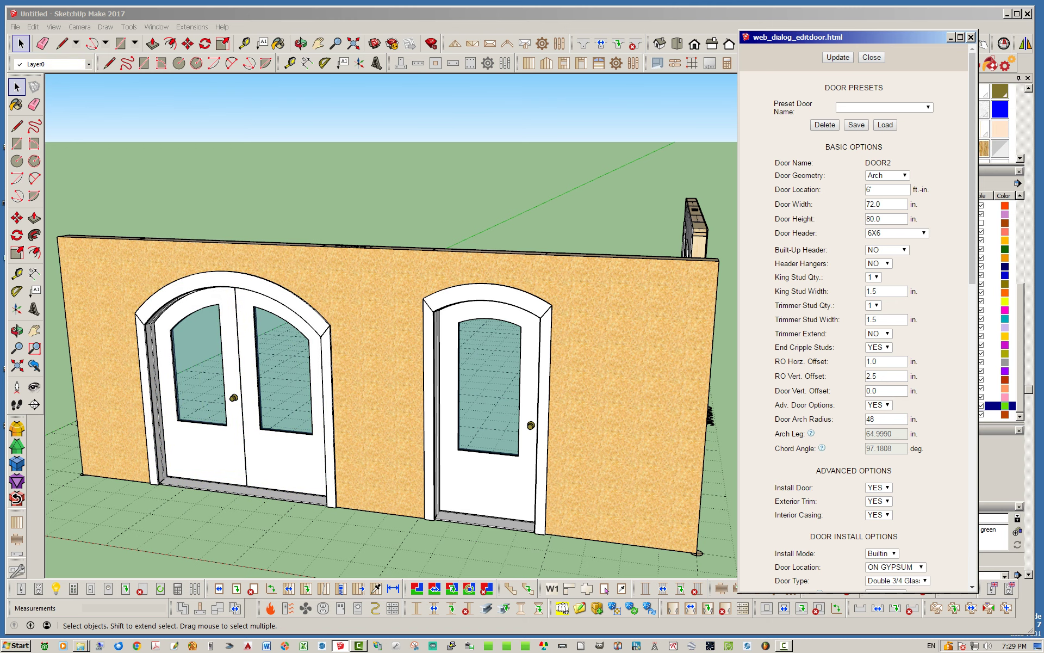
Set the double door's arch radius to 60 inches and update the door.
{"action": "middle_click_drag", "start_coordinate": [348, 337], "coordinate": [435, 313]}
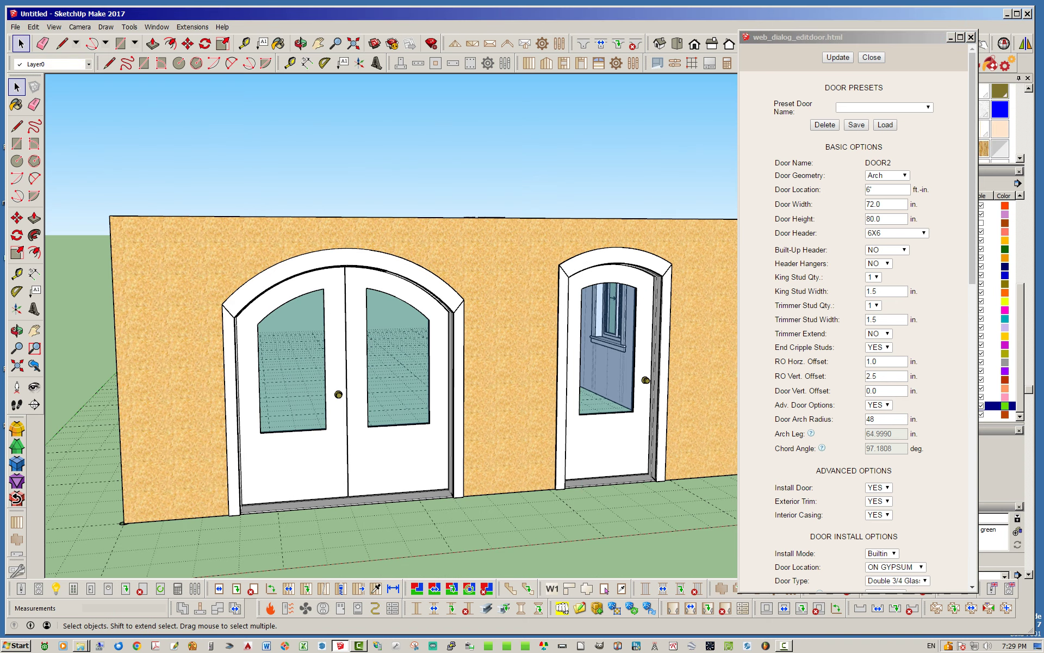
{"action": "middle_click_drag", "start_coordinate": [414, 337], "coordinate": [337, 358]}
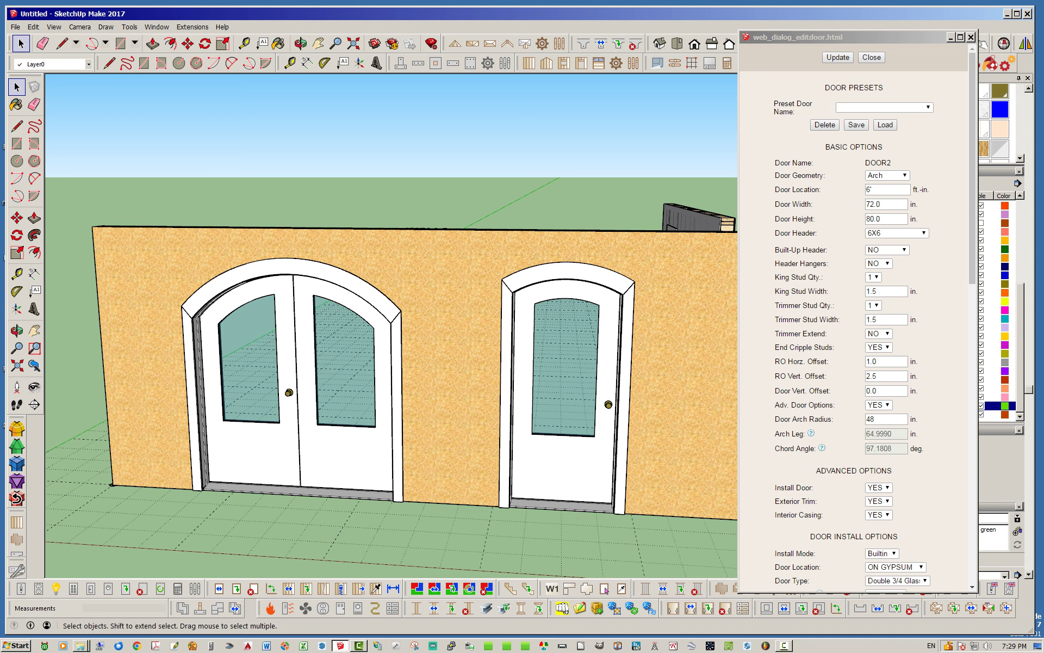
{"action": "double_click", "coordinate": [870, 419]}
{"action": "type", "text": "690"}
{"action": "key", "text": "BackSpace"}
{"action": "key", "text": "BackSpace"}
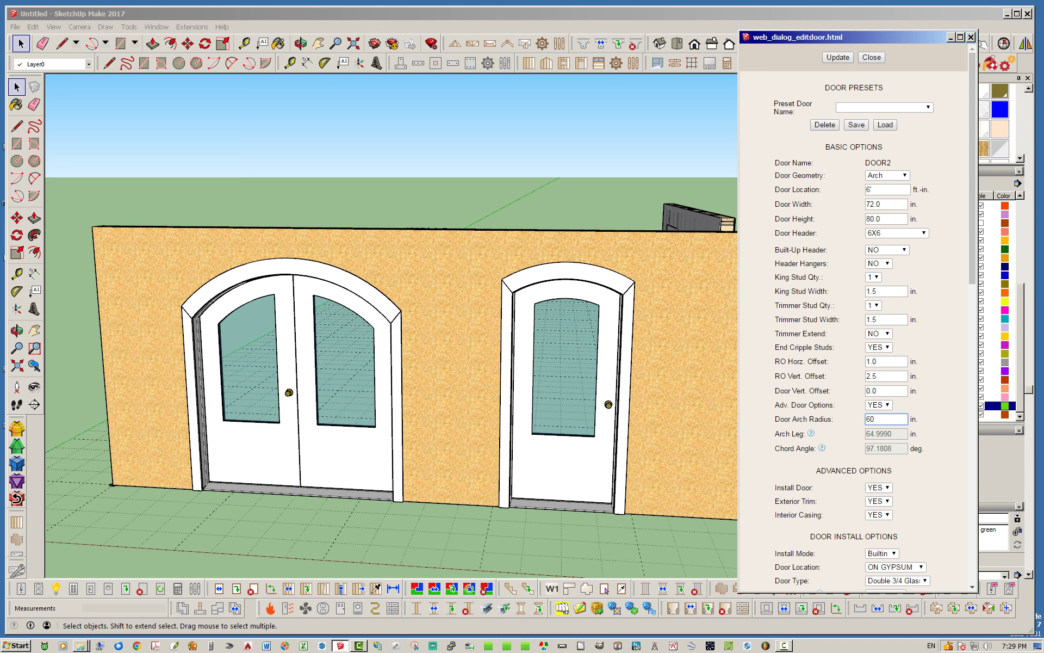
{"action": "left_click", "coordinate": [838, 57]}
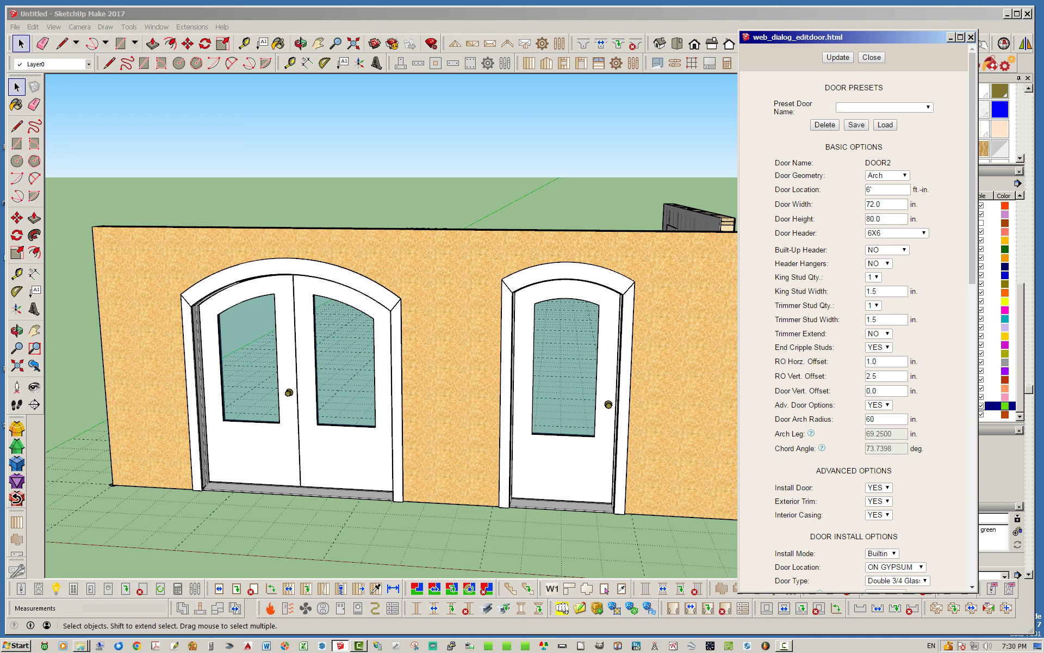
Set the double door's arch radius to 72 inches, update the door and close the door editor.
{"action": "double_click", "coordinate": [870, 419]}
{"action": "type", "text": "72"}
{"action": "key", "text": "Tab"}
{"action": "left_click", "coordinate": [837, 57]}
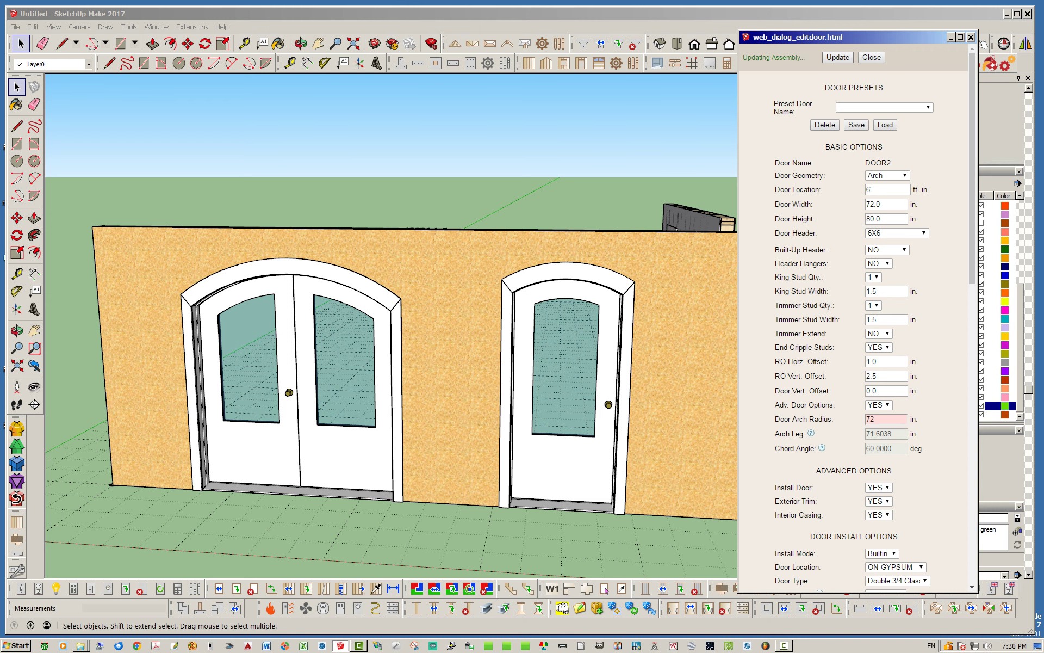
{"action": "middle_click_drag", "start_coordinate": [337, 283], "coordinate": [408, 228]}
{"action": "middle_click_drag", "start_coordinate": [463, 289], "coordinate": [422, 326]}
{"action": "scroll", "coordinate": [421, 327], "scroll_direction": "down", "scroll_amount": 2}
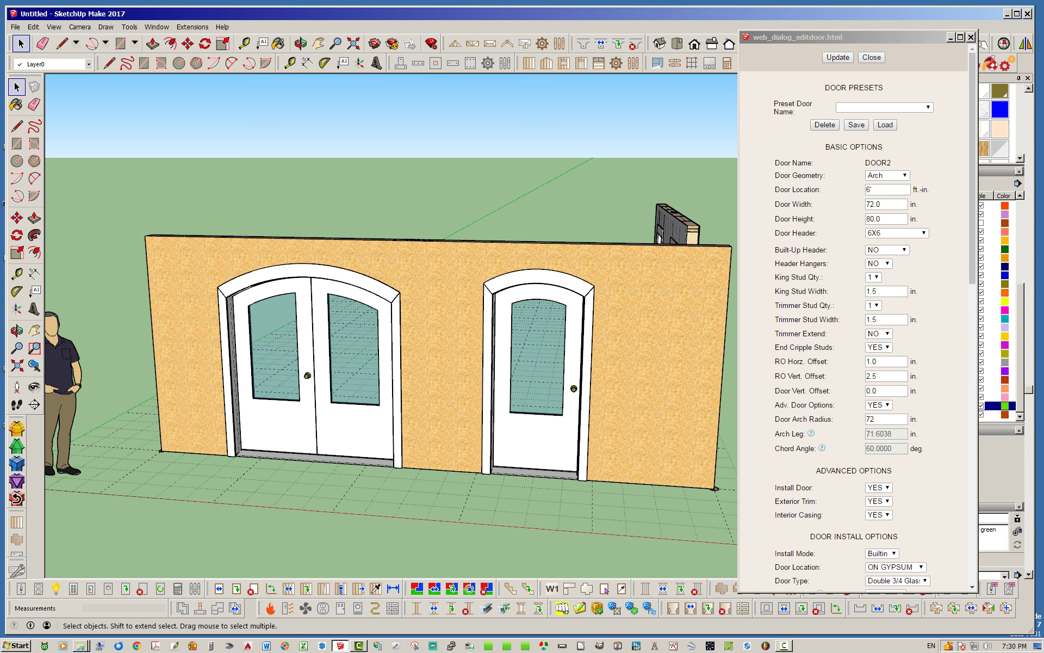
{"action": "mouse_move", "coordinate": [391, 327]}
{"action": "middle_mouse_down"}
{"action": "mouse_move", "coordinate": [408, 299]}
{"action": "mouse_move", "coordinate": [463, 272]}
{"action": "mouse_move", "coordinate": [376, 326]}
{"action": "middle_mouse_up"}
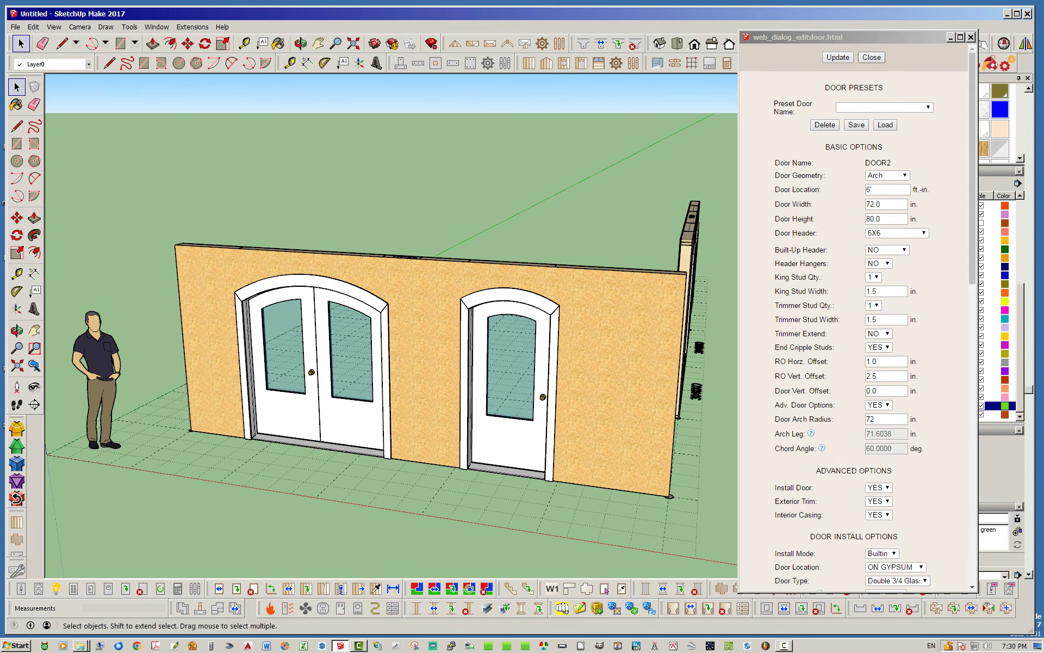
{"action": "left_click", "coordinate": [871, 57]}
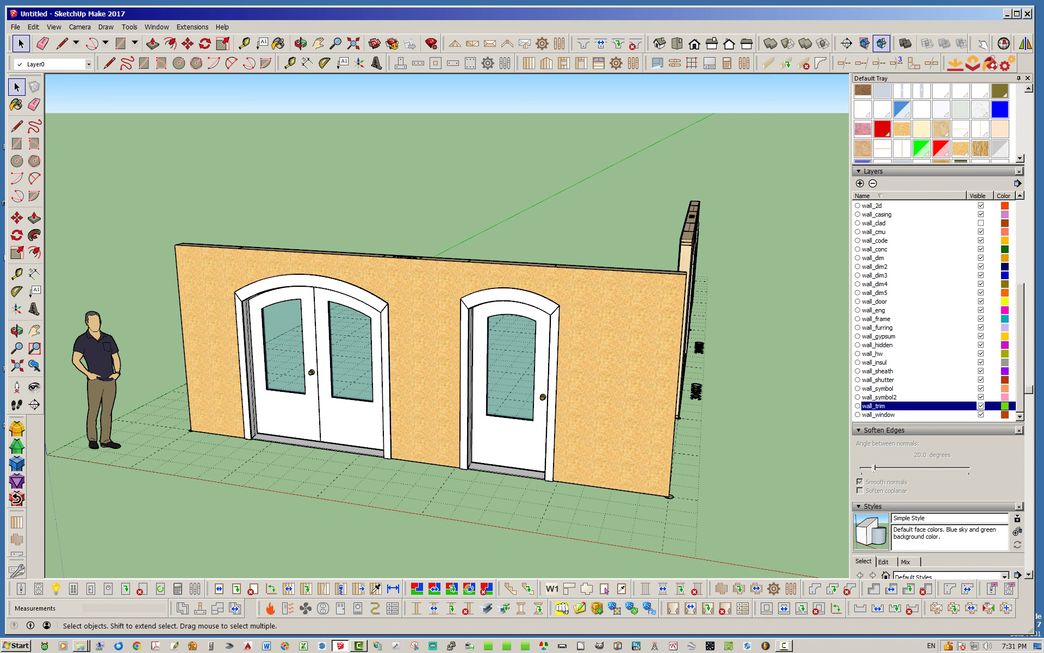
Examine the arched trim of the double and single doors from several angles, including close up.
{"action": "middle_click_drag", "start_coordinate": [511, 321], "coordinate": [560, 280]}
{"action": "middle_click_drag", "start_coordinate": [445, 307], "coordinate": [446, 303]}
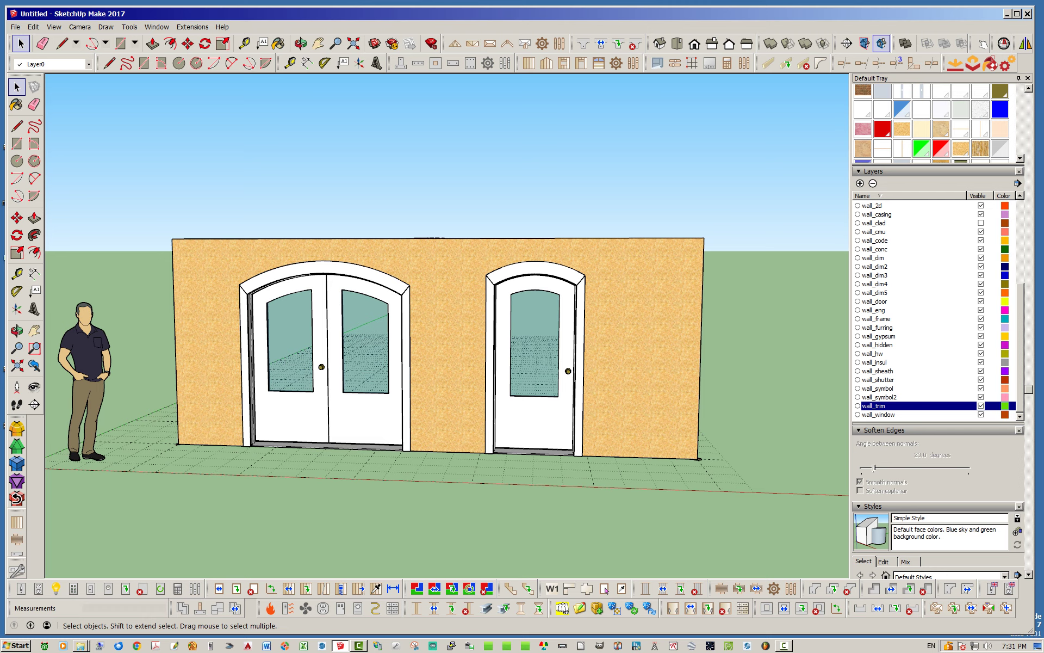
{"action": "middle_click_drag", "start_coordinate": [446, 303], "coordinate": [458, 332]}
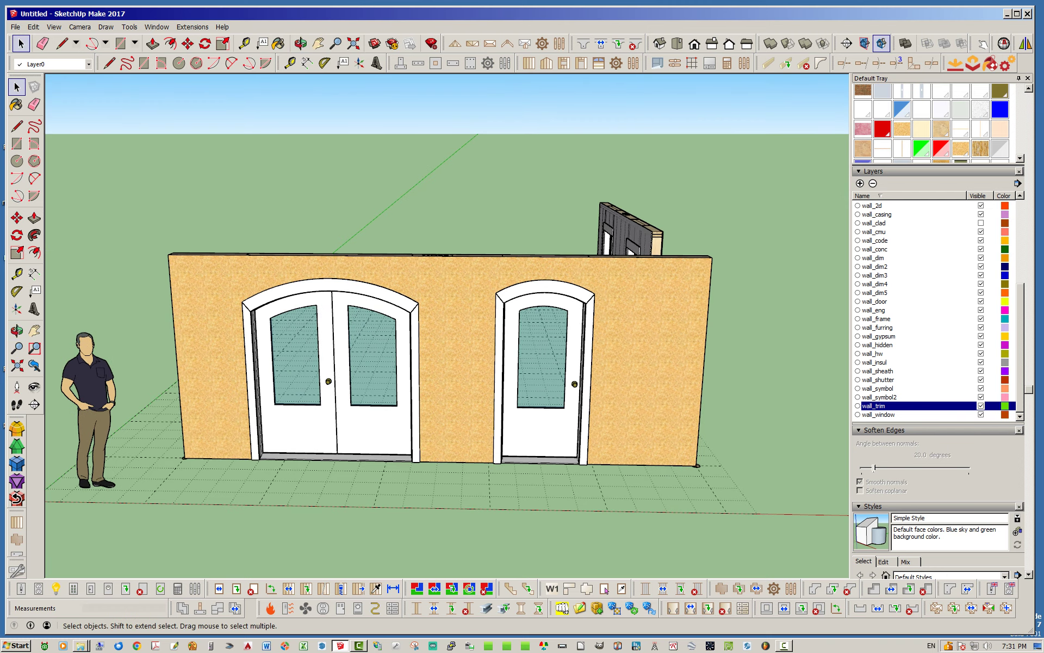
{"action": "scroll", "coordinate": [465, 297], "scroll_direction": "up", "scroll_amount": 3}
{"action": "middle_click_drag", "start_coordinate": [465, 296], "coordinate": [472, 326]}
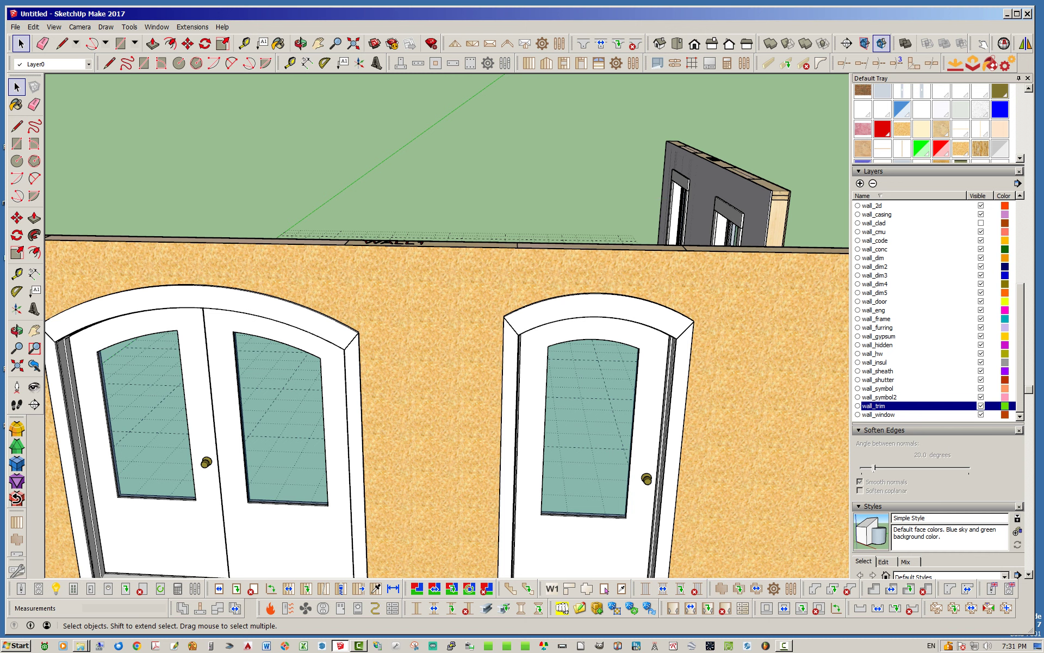
{"action": "middle_click_drag", "start_coordinate": [472, 327], "coordinate": [529, 295]}
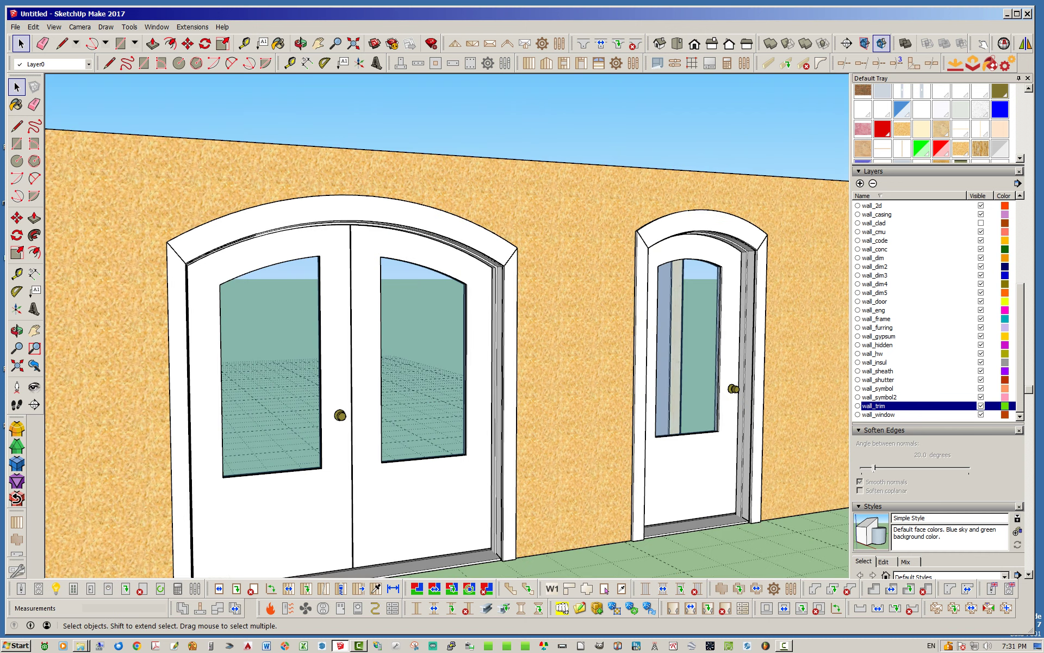
{"action": "middle_click_drag", "start_coordinate": [529, 295], "coordinate": [381, 318]}
{"action": "middle_click_drag", "start_coordinate": [397, 245], "coordinate": [450, 249]}
{"action": "scroll", "coordinate": [450, 249], "scroll_direction": "down", "scroll_amount": 3}
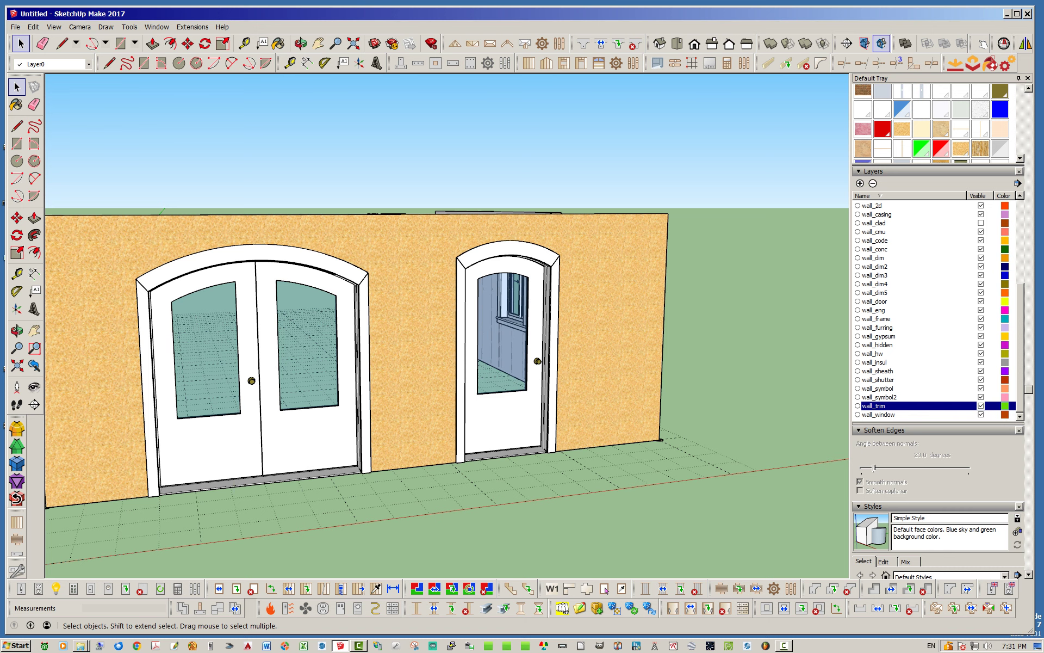
{"action": "middle_click_drag", "start_coordinate": [445, 304], "coordinate": [415, 353]}
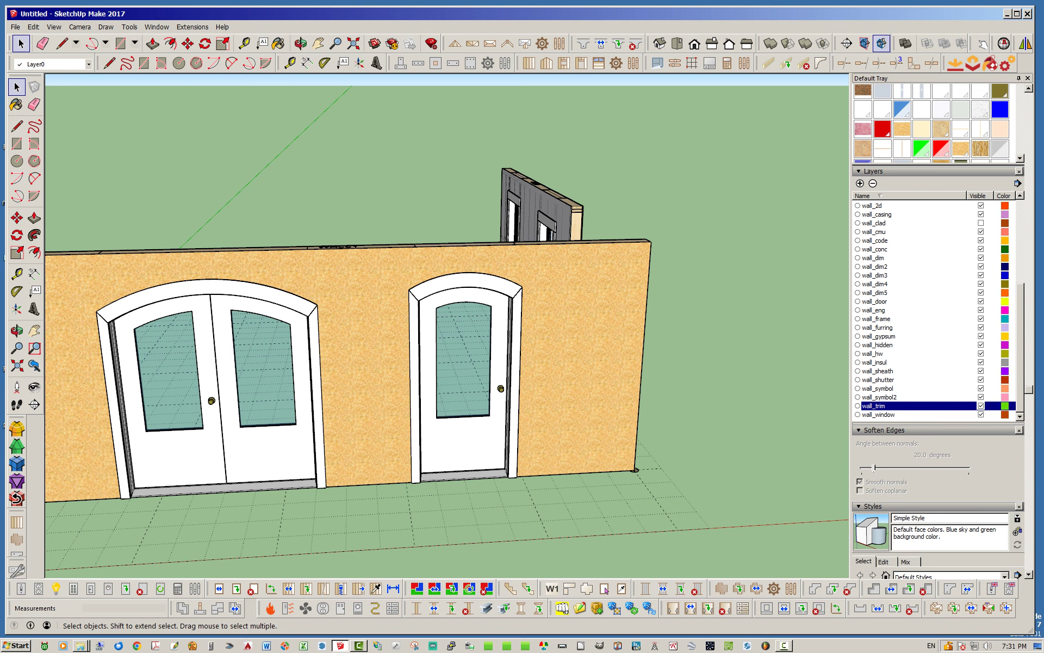
{"action": "middle_click_drag", "start_coordinate": [435, 391], "coordinate": [435, 340]}
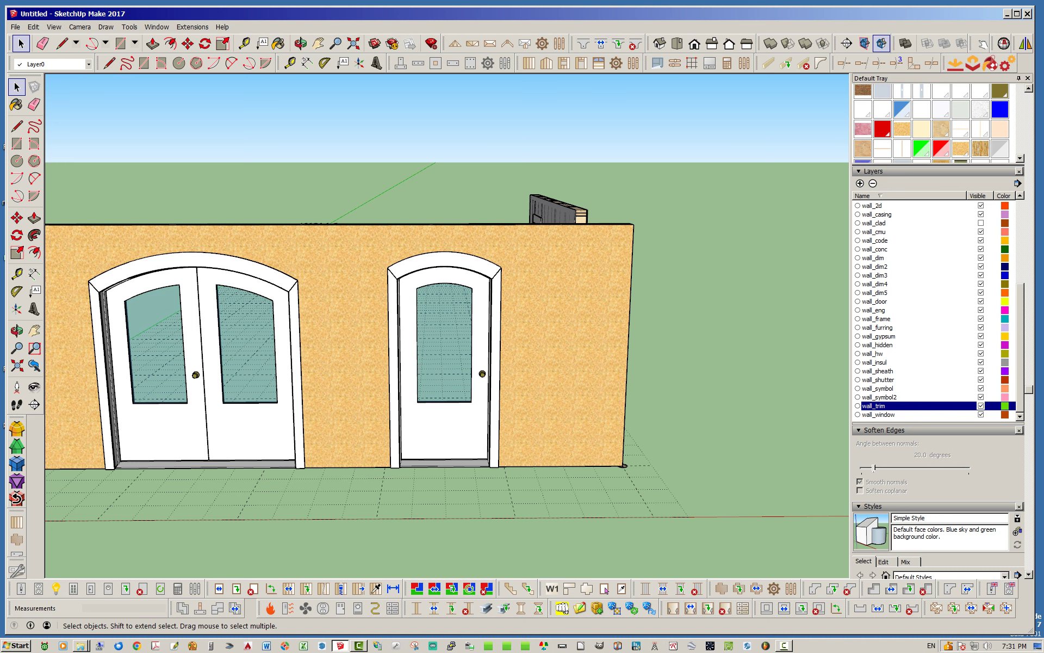
{"action": "middle_click_drag", "start_coordinate": [380, 353], "coordinate": [483, 379]}
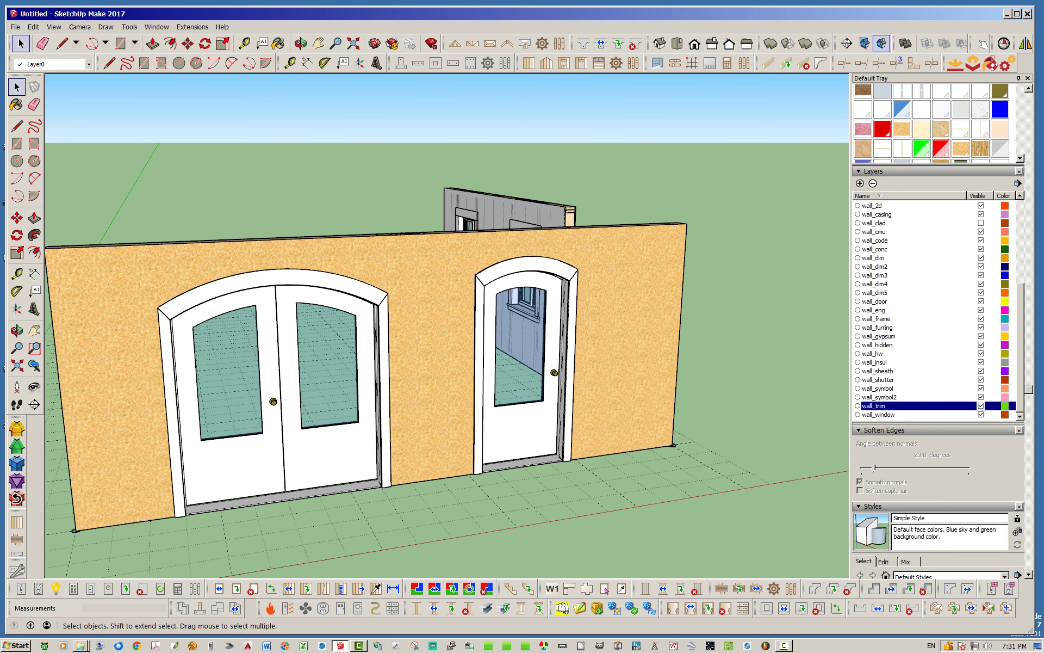
{"action": "middle_click_drag", "start_coordinate": [380, 353], "coordinate": [408, 383]}
View the exterior trim around the two 3040XO windows on the other wall.
{"action": "middle_click_drag", "start_coordinate": [544, 316], "coordinate": [261, 321]}
{"action": "middle_click_drag", "start_coordinate": [435, 326], "coordinate": [381, 332]}
{"action": "scroll", "coordinate": [174, 413], "scroll_direction": "down", "scroll_amount": 3}
{"action": "scroll", "coordinate": [370, 396], "scroll_direction": "up", "scroll_amount": 4}
{"action": "middle_click_drag", "start_coordinate": [370, 396], "coordinate": [238, 398]}
{"action": "scroll", "coordinate": [386, 405], "scroll_direction": "up", "scroll_amount": 3}
{"action": "middle_click_drag", "start_coordinate": [386, 405], "coordinate": [450, 403]}
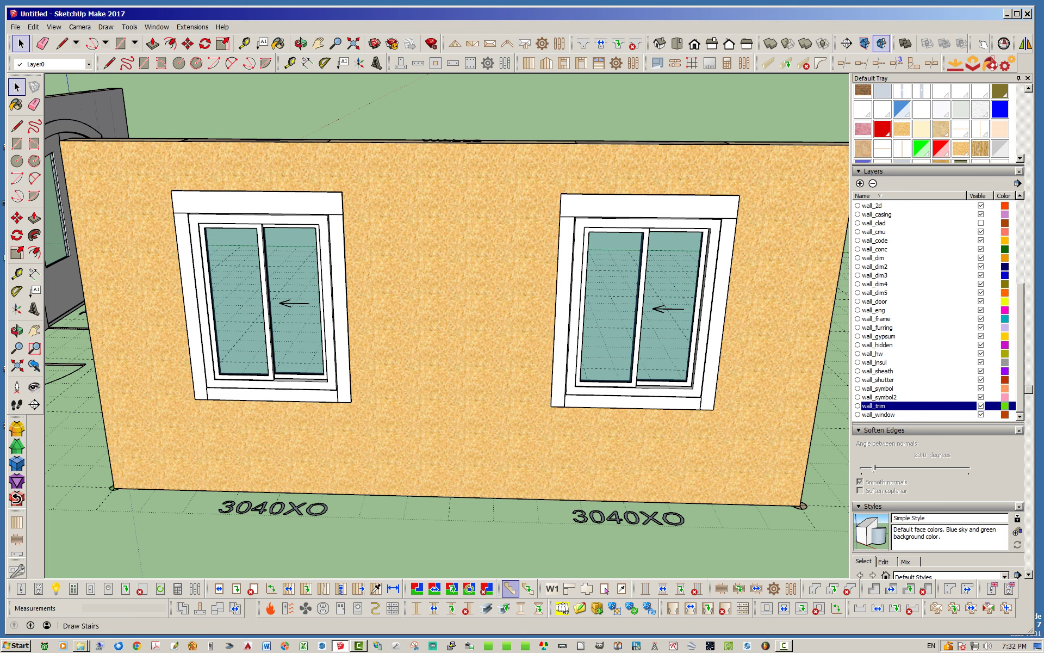
Change the right-hand window (WINDOW2) on the two-window wall to type Slider (R), update it and close the window editor.
{"action": "left_click", "coordinate": [237, 588]}
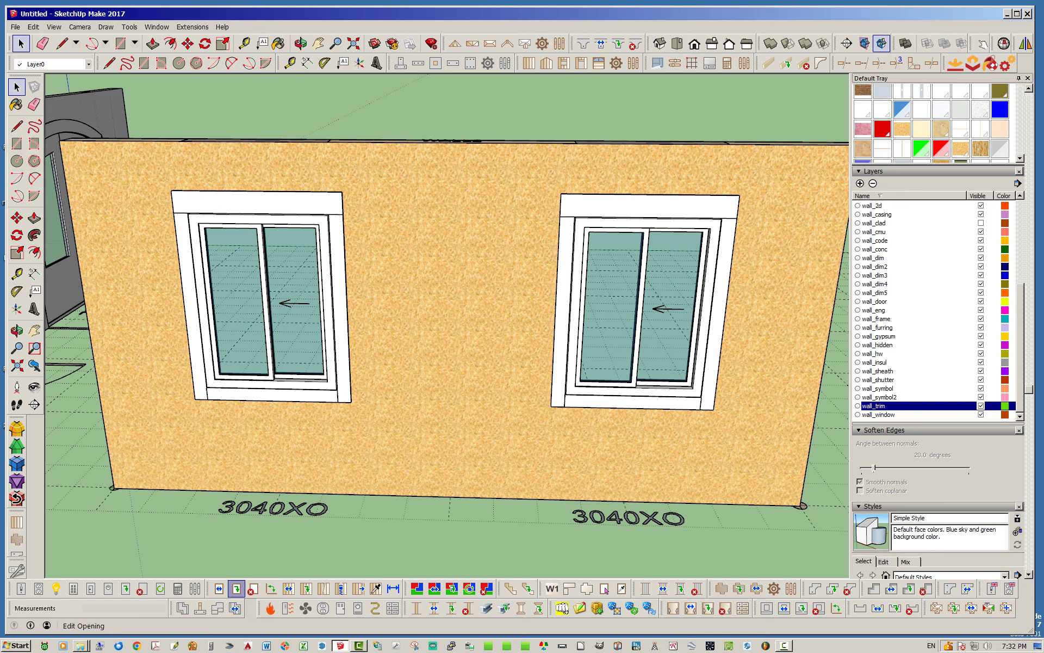
{"action": "left_click", "coordinate": [630, 326]}
{"action": "left_click_drag", "start_coordinate": [109, 59], "coordinate": [888, 61]}
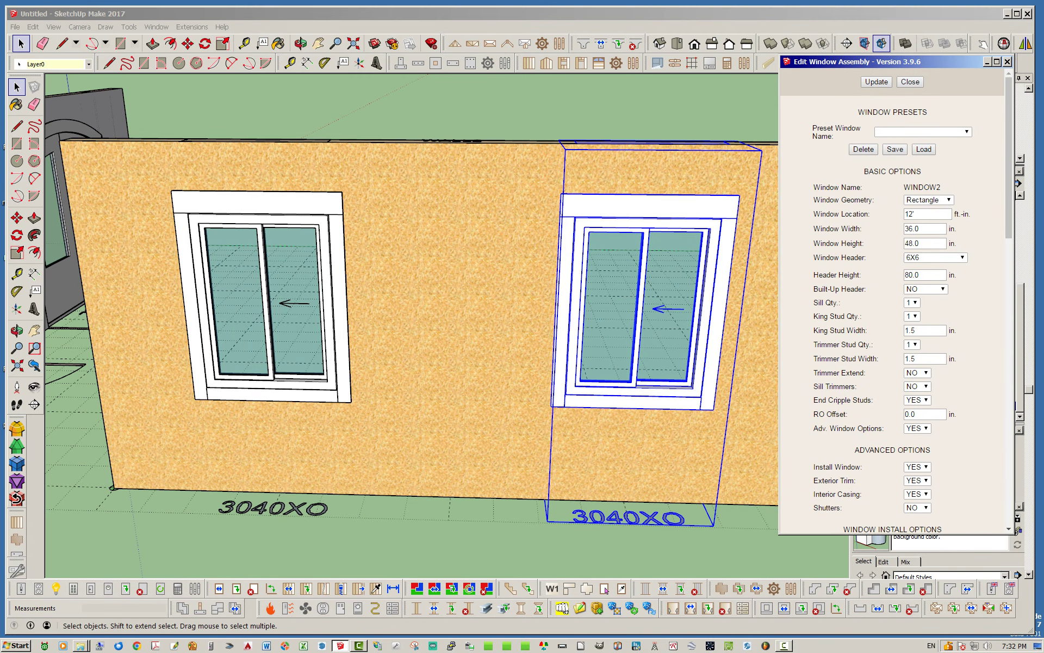
{"action": "scroll", "coordinate": [892, 304], "scroll_direction": "down", "scroll_amount": 6}
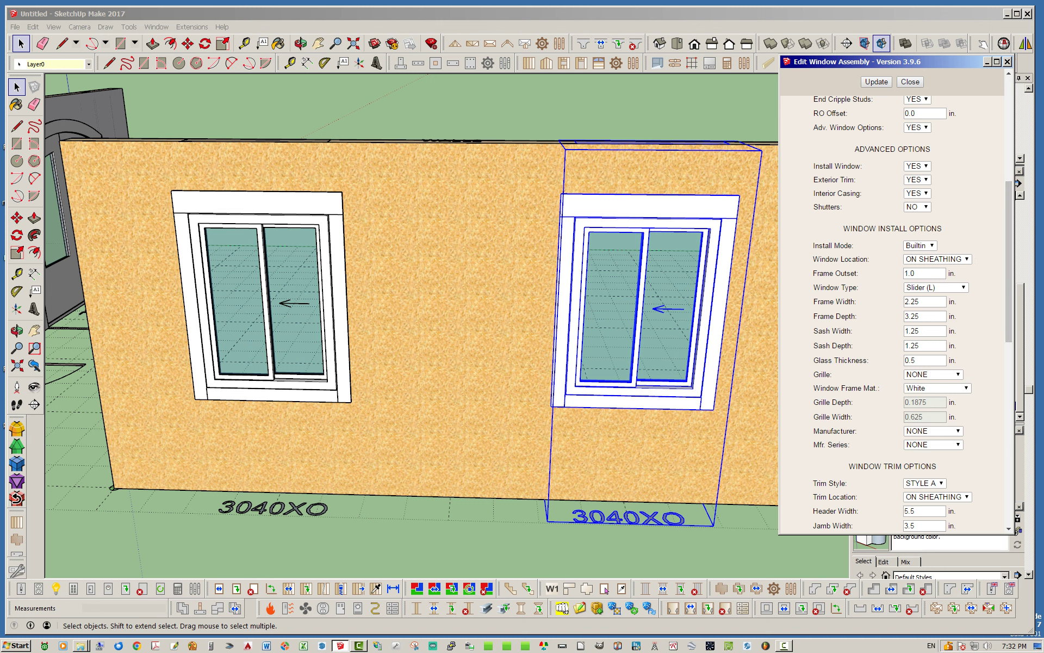
{"action": "left_click", "coordinate": [936, 287]}
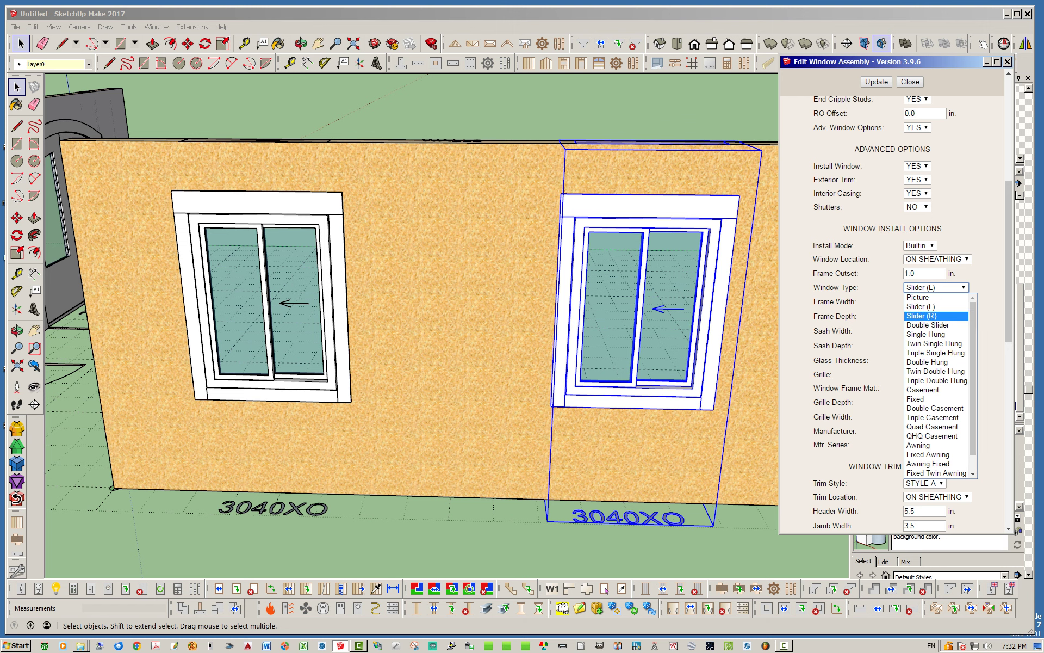
{"action": "left_click", "coordinate": [922, 316]}
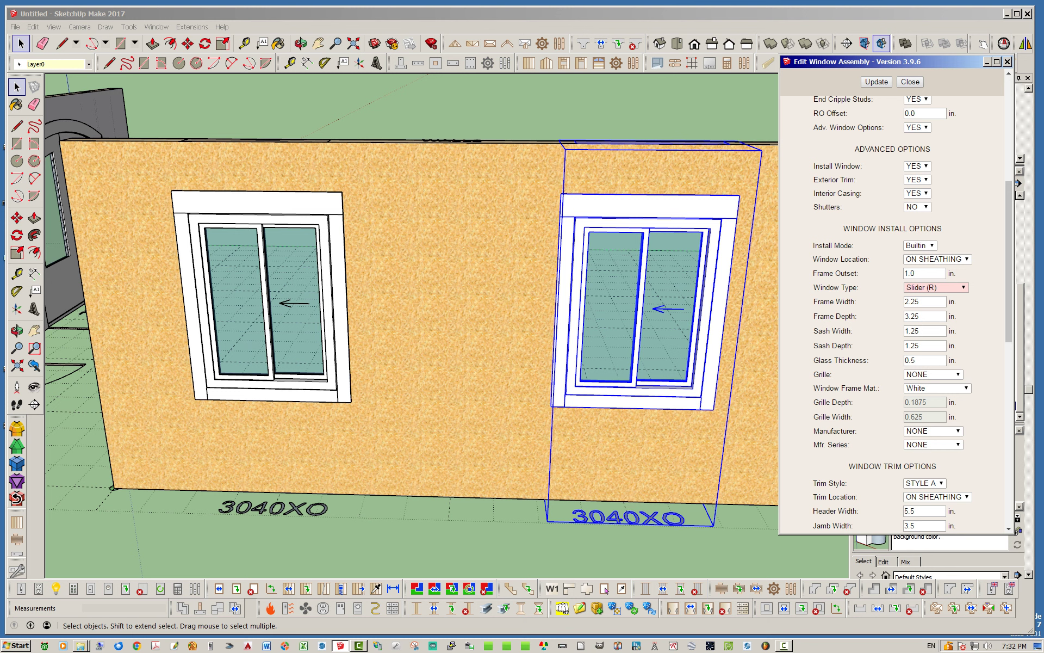
{"action": "left_click", "coordinate": [876, 82]}
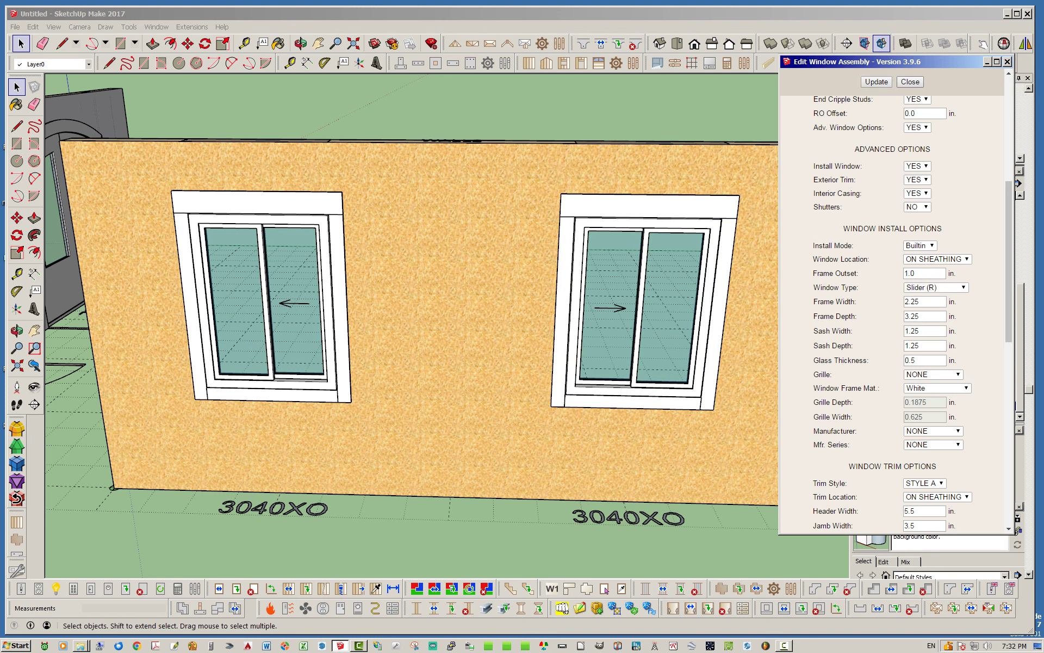
{"action": "left_click", "coordinate": [910, 81]}
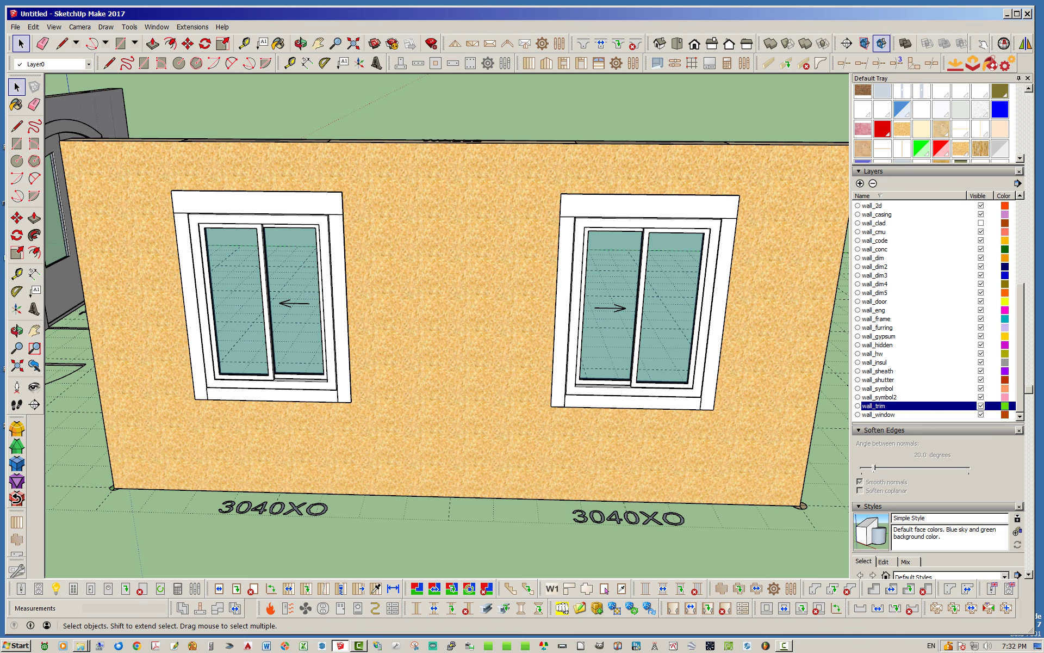
Slide the left window's sash open and closed with the open/close tool, and do the same for the right window.
{"action": "middle_click_drag", "start_coordinate": [446, 315], "coordinate": [464, 337]}
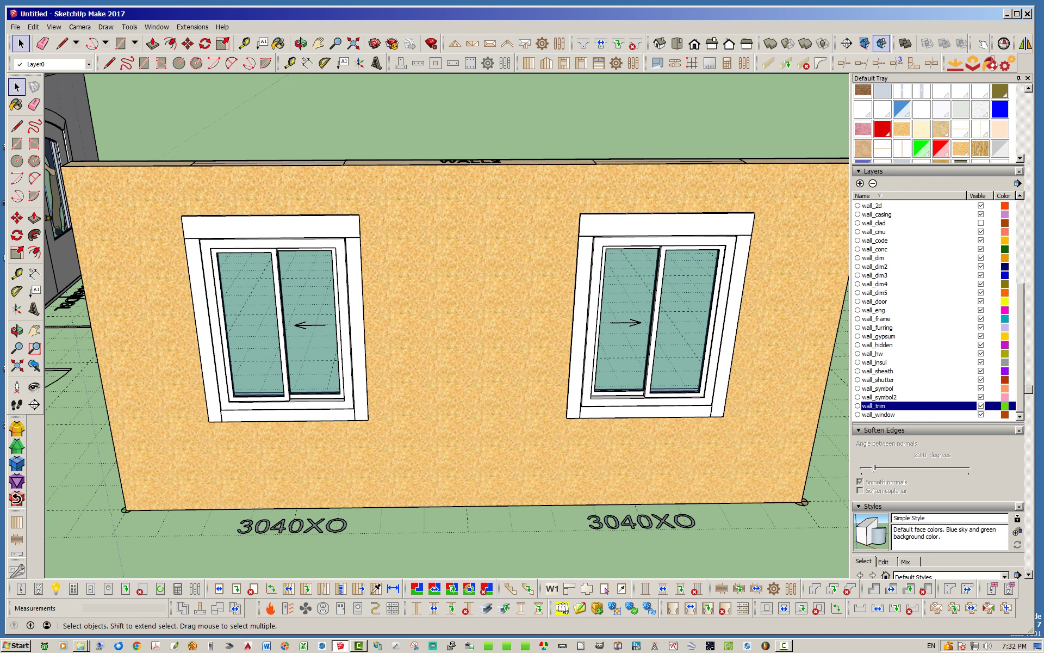
{"action": "left_click", "coordinate": [271, 588]}
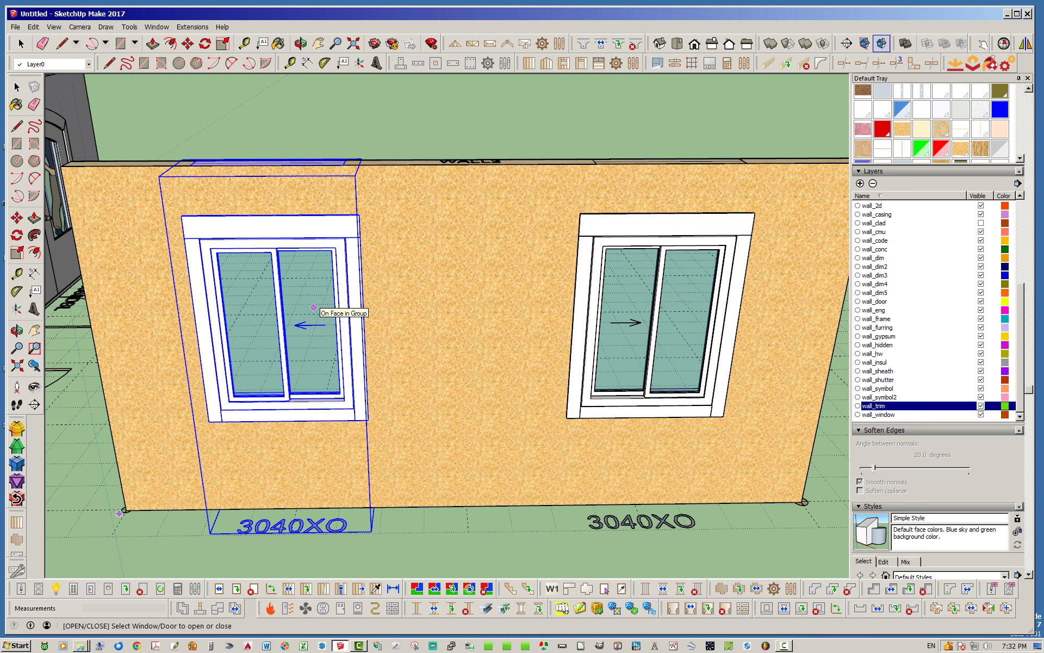
{"action": "left_click", "coordinate": [314, 306]}
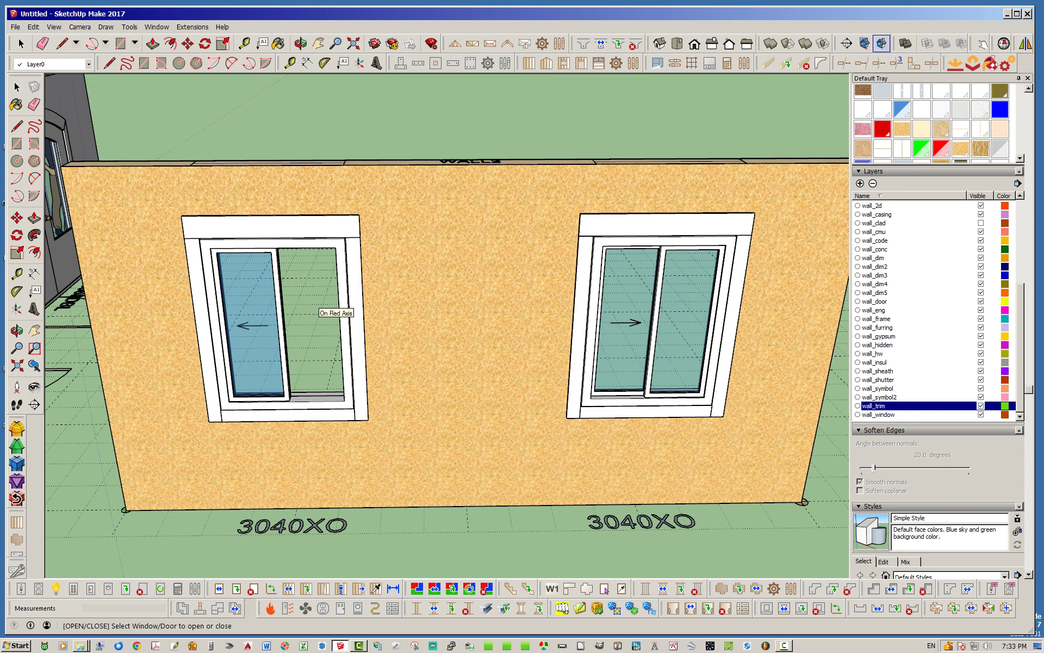
{"action": "left_click", "coordinate": [254, 318]}
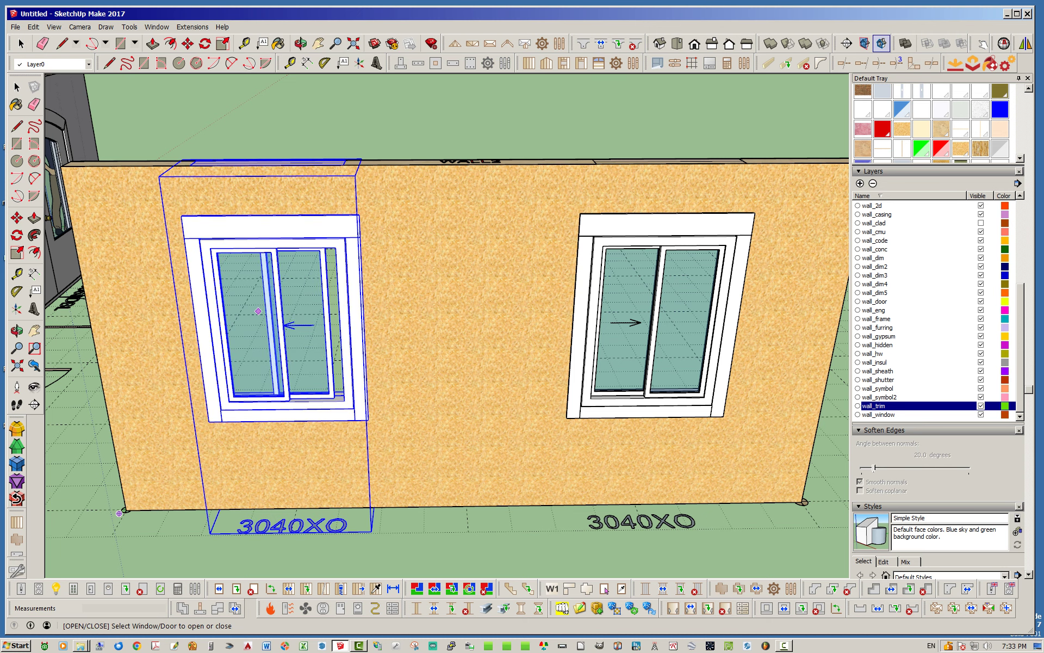
{"action": "left_click", "coordinate": [671, 307]}
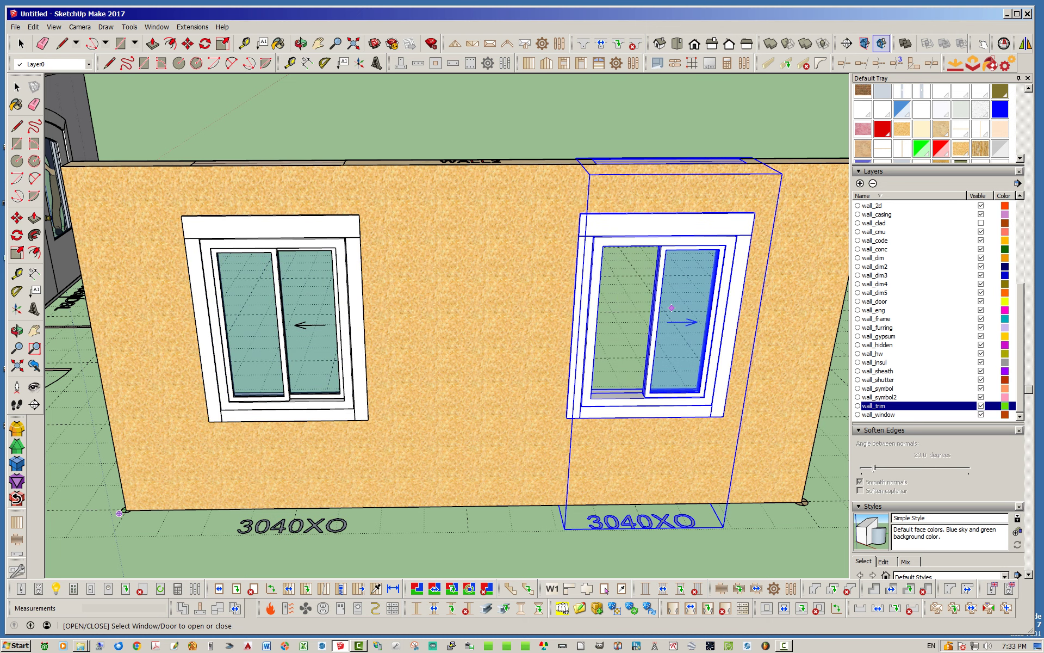
{"action": "left_click", "coordinate": [674, 292]}
Examine the window wall and the arched-door wall from both sides and several angles to compare their trim.
{"action": "middle_click_drag", "start_coordinate": [516, 407], "coordinate": [507, 378]}
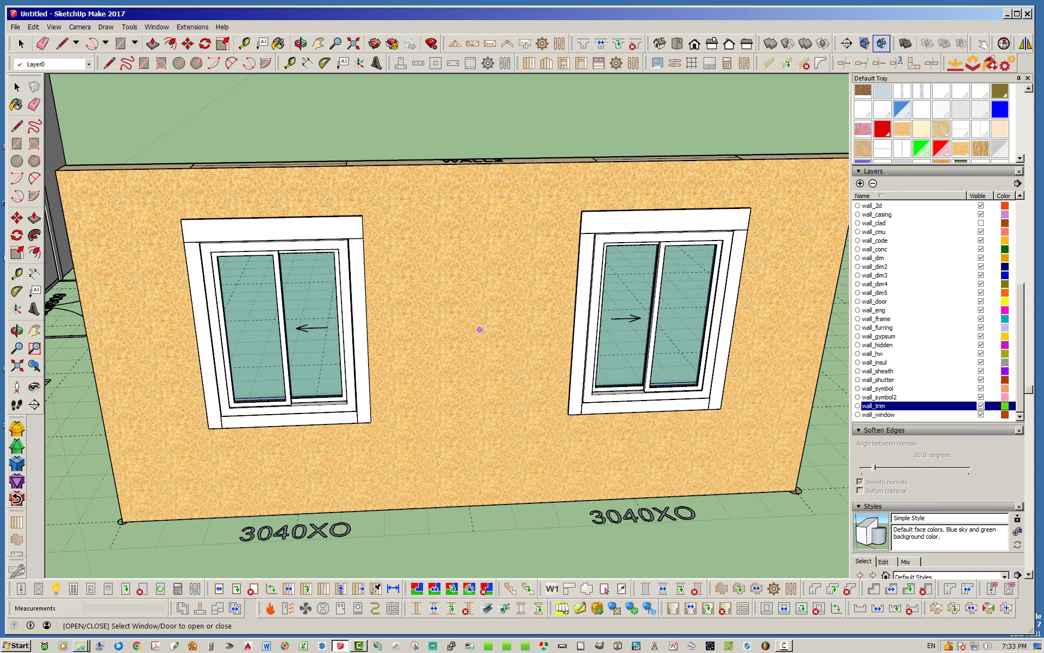
{"action": "scroll", "coordinate": [480, 330], "scroll_direction": "down", "scroll_amount": 3}
{"action": "middle_click_drag", "start_coordinate": [479, 329], "coordinate": [514, 349]}
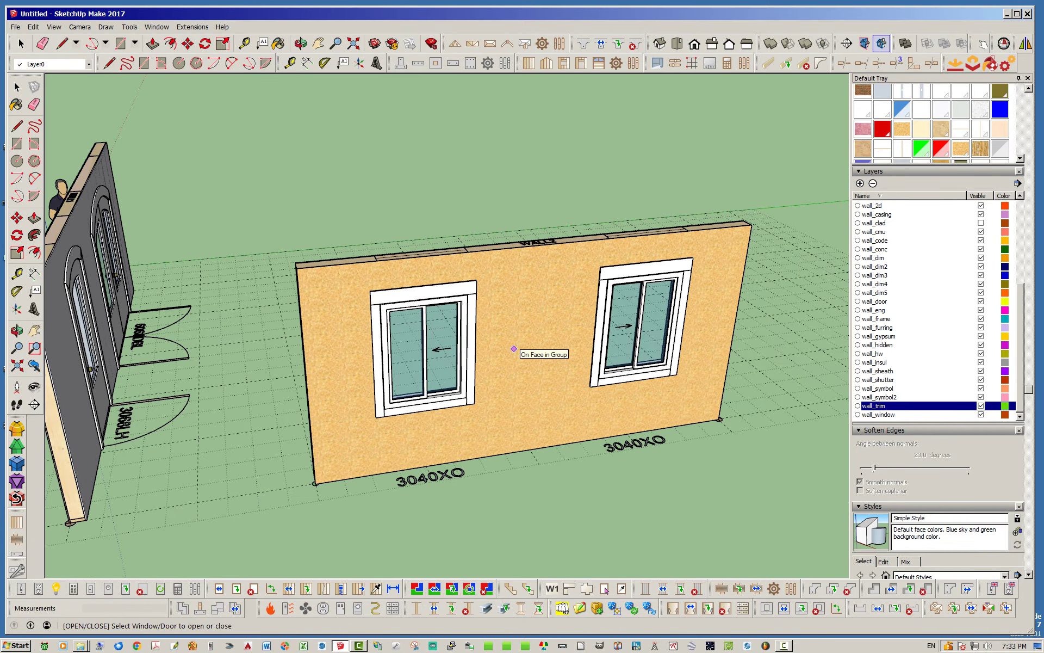
{"action": "scroll", "coordinate": [514, 349], "scroll_direction": "down", "scroll_amount": 2}
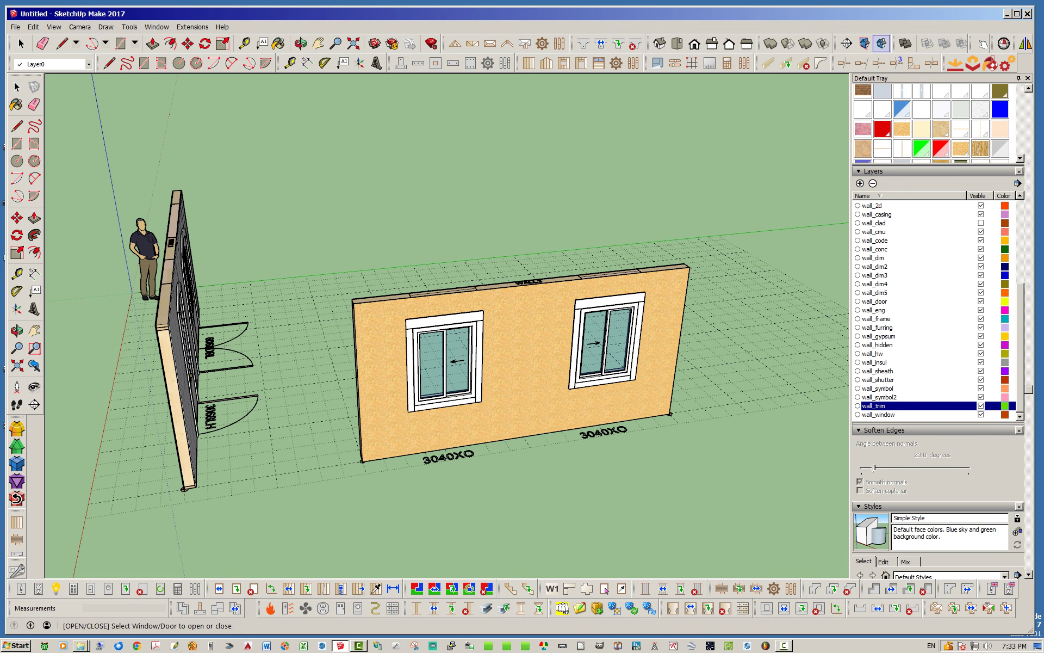
{"action": "scroll", "coordinate": [549, 466], "scroll_direction": "up", "scroll_amount": 2}
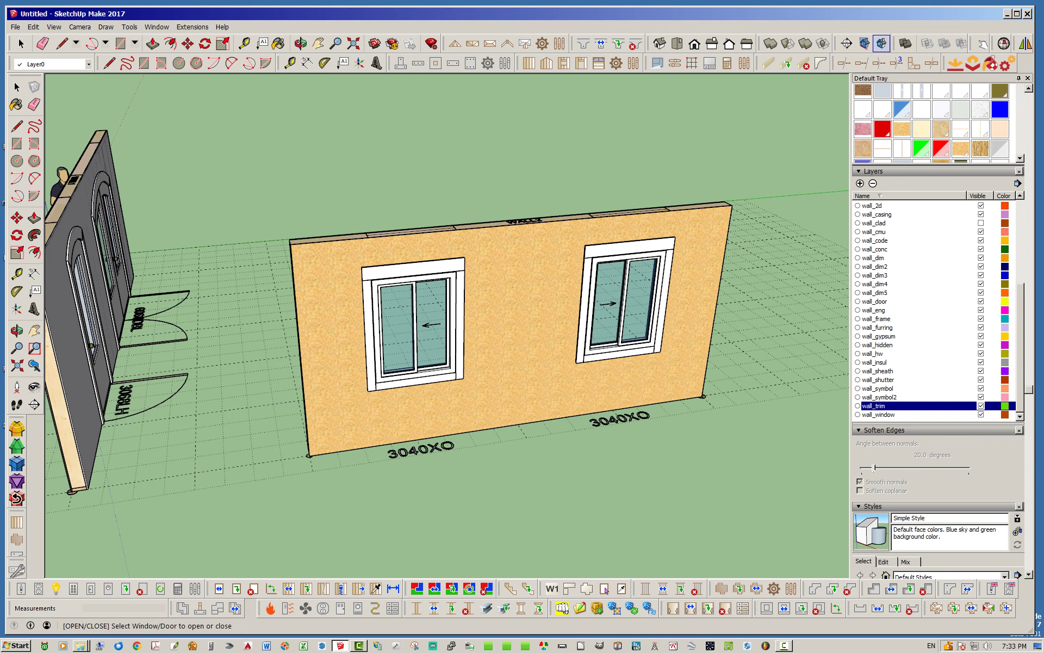
{"action": "middle_click_drag", "start_coordinate": [271, 390], "coordinate": [479, 342]}
{"action": "scroll", "coordinate": [461, 354], "scroll_direction": "down", "scroll_amount": 3}
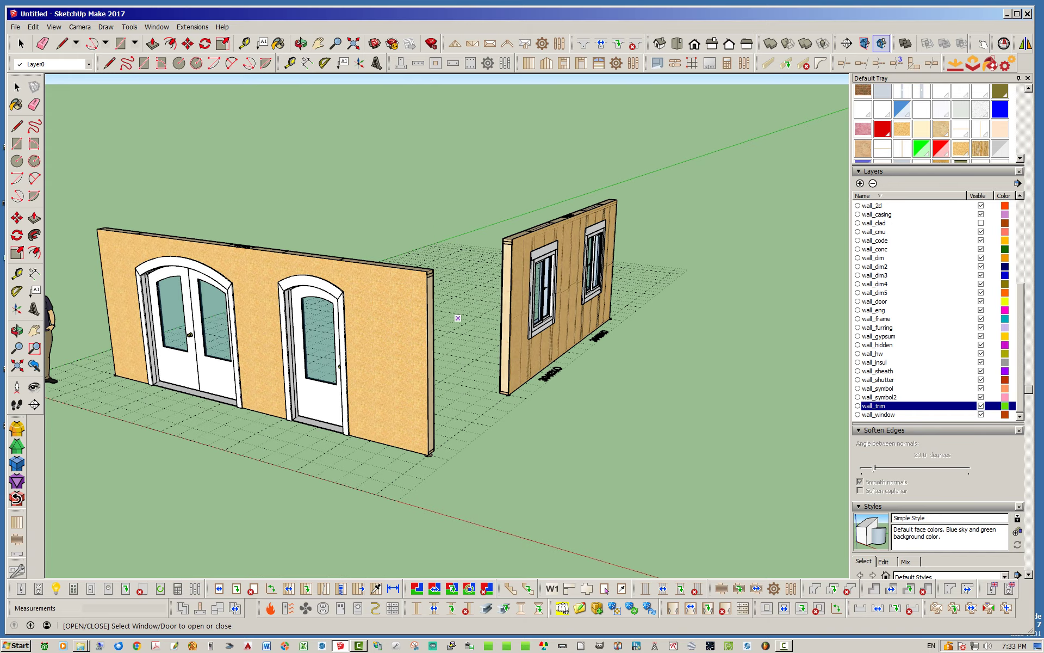
{"action": "middle_click_drag", "start_coordinate": [457, 319], "coordinate": [473, 293]}
{"action": "middle_click_drag", "start_coordinate": [318, 272], "coordinate": [565, 264]}
{"action": "middle_click_drag", "start_coordinate": [191, 234], "coordinate": [163, 259]}
{"action": "middle_click_drag", "start_coordinate": [582, 277], "coordinate": [321, 260]}
{"action": "middle_click_drag", "start_coordinate": [637, 337], "coordinate": [550, 348]}
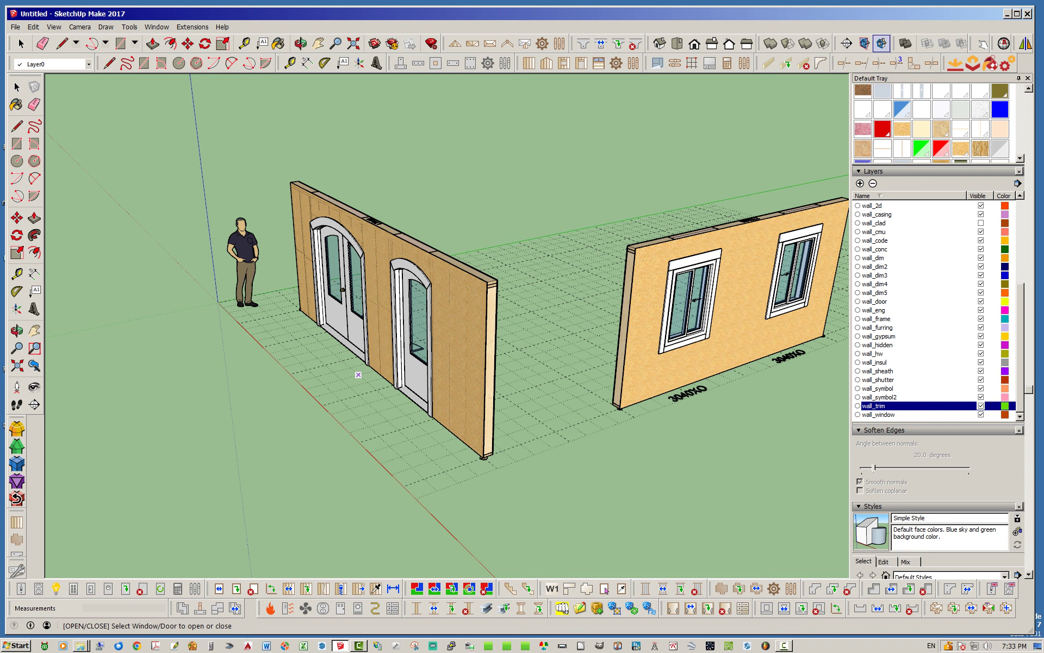